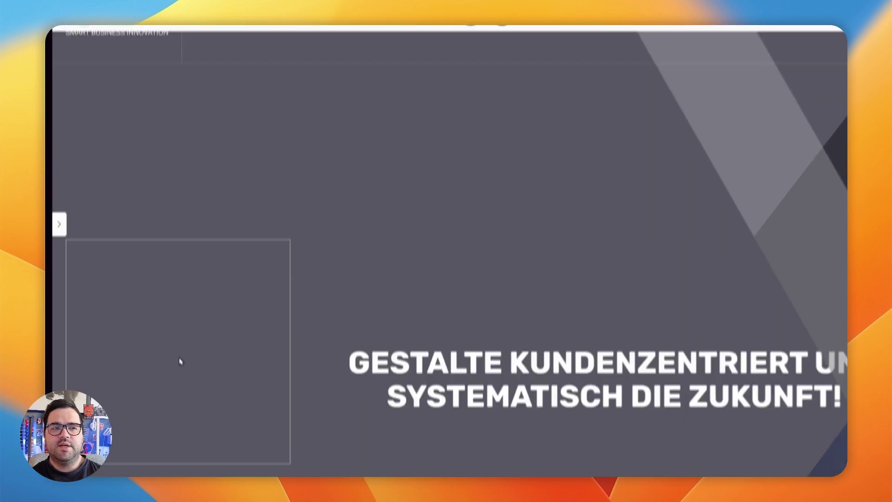
Look through the Smart Business Innovation homepage from the hero area down to the footer and back
scroll(516, 247, "down", 20)
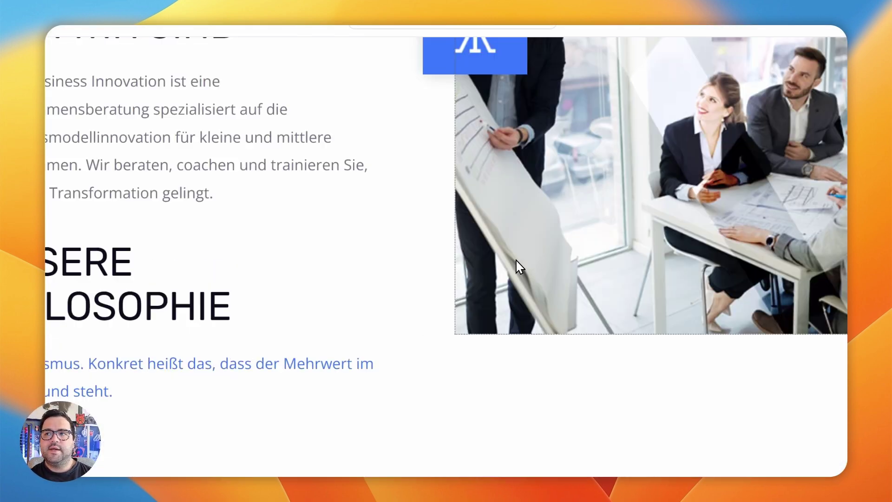
scroll(517, 269, "down", 20)
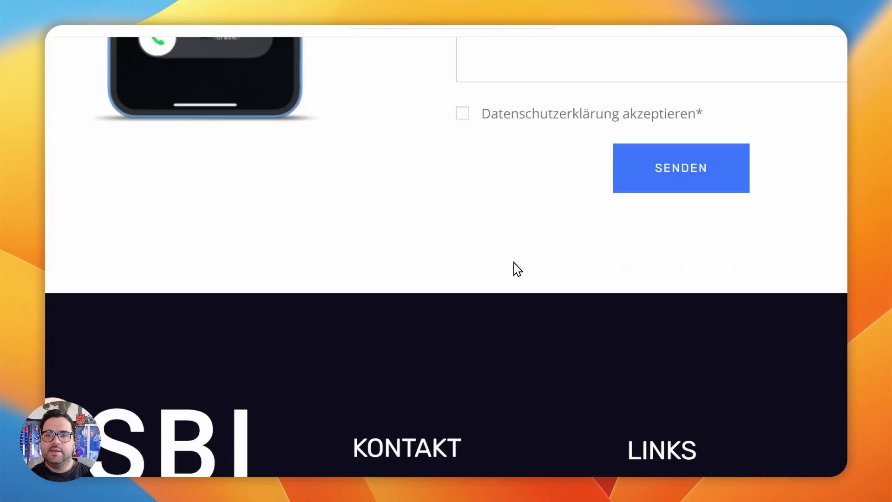
scroll(521, 295, "up", 20)
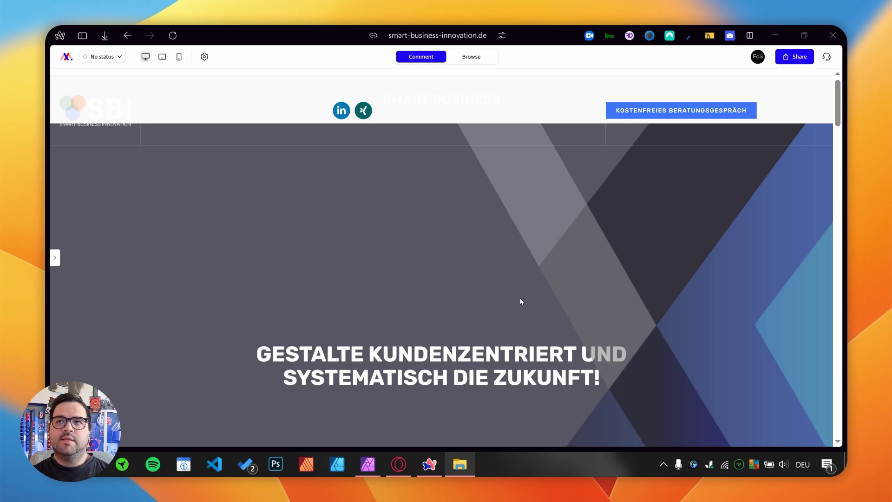
scroll(347, 141, "down", 6)
scroll(346, 141, "up", 6)
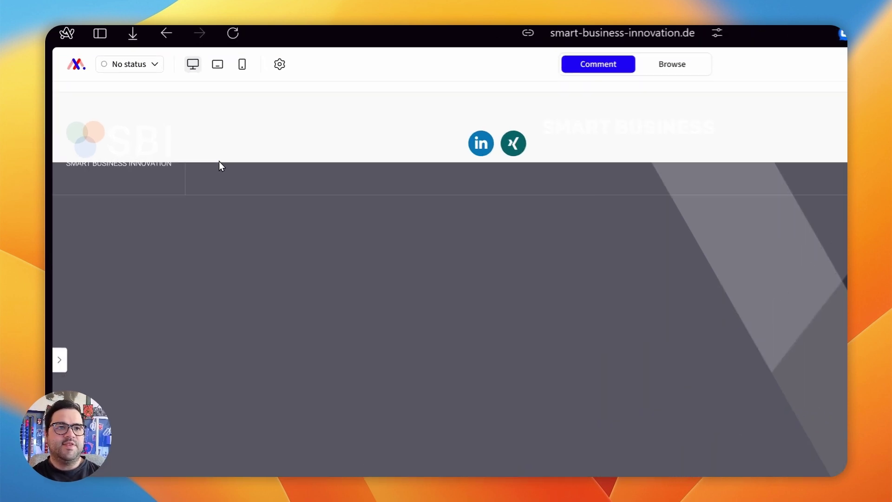
Pin a comment at the header's lower edge beside the logo, draw an arrow towards the header, and post "header it way too tall"
left_click(218, 162)
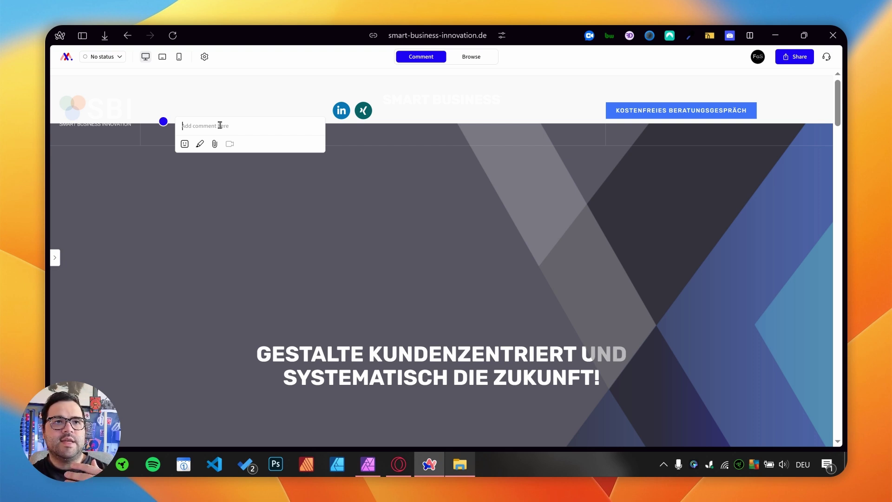
left_click(200, 144)
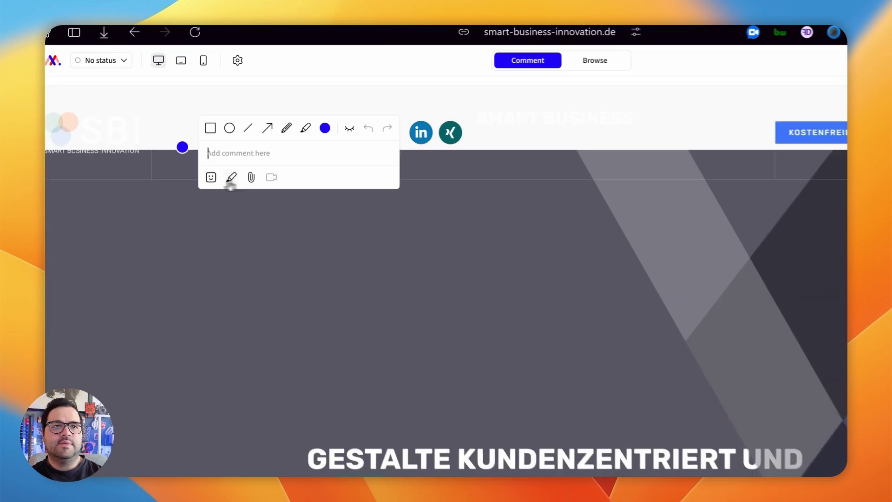
left_click(267, 128)
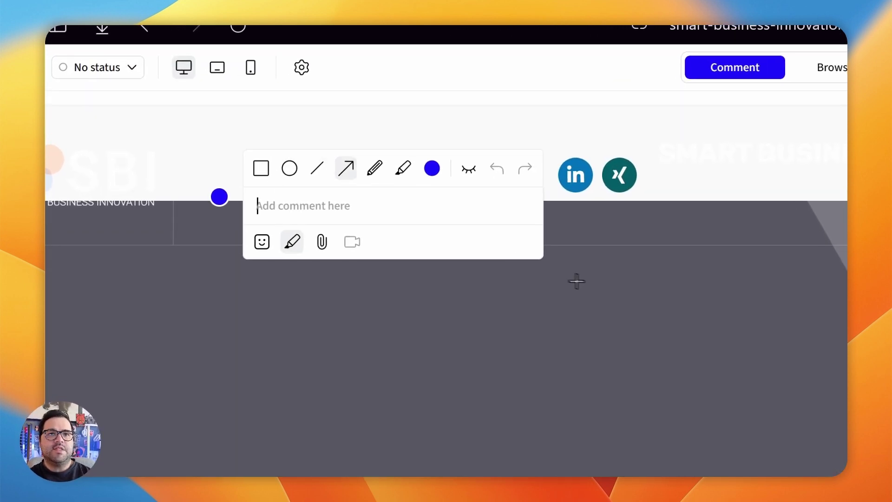
left_click_drag(418, 200, 411, 173)
left_click_drag(615, 297, 468, 173)
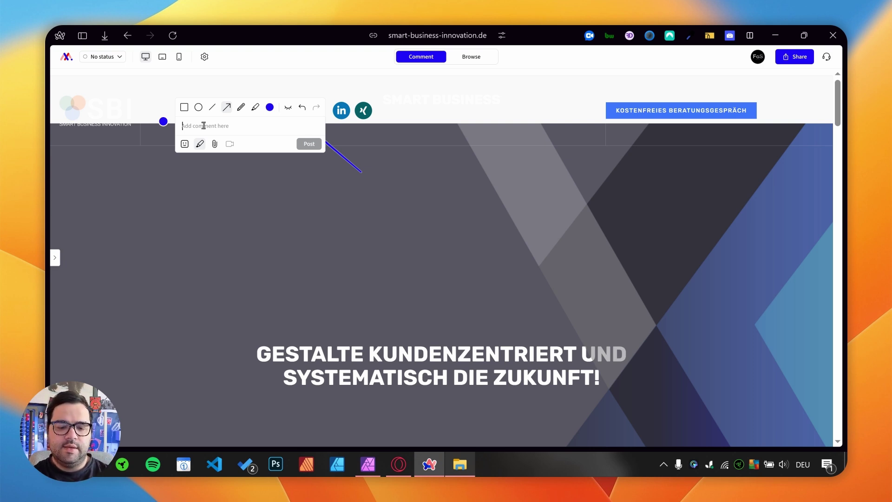
type("header is way too tall")
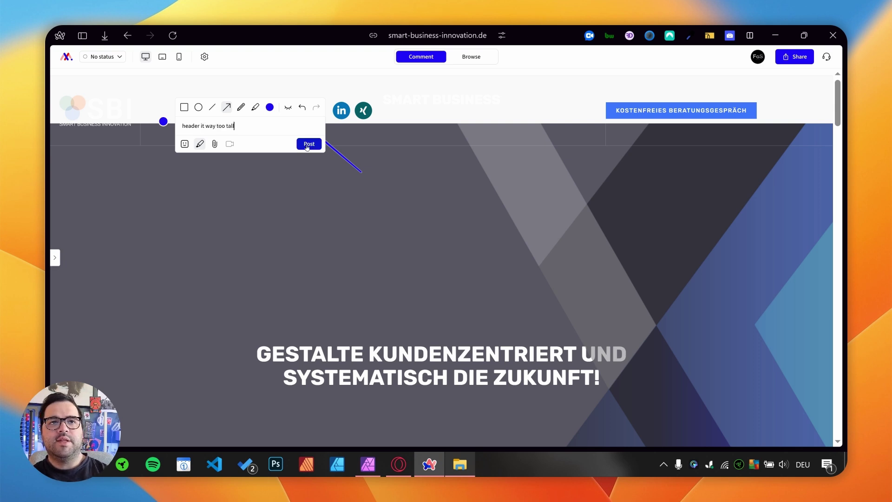
left_click(306, 144)
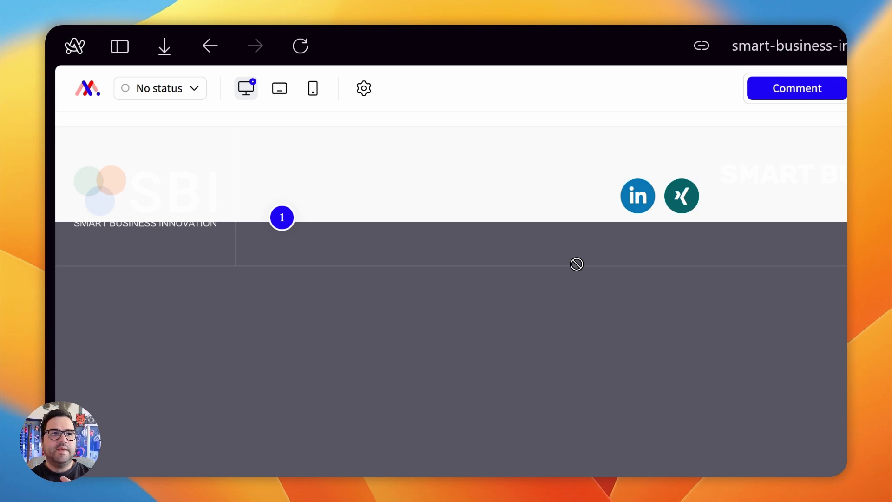
Start a second comment in the header near the logo and draw three arrows pointing at the logo area
left_click(290, 153)
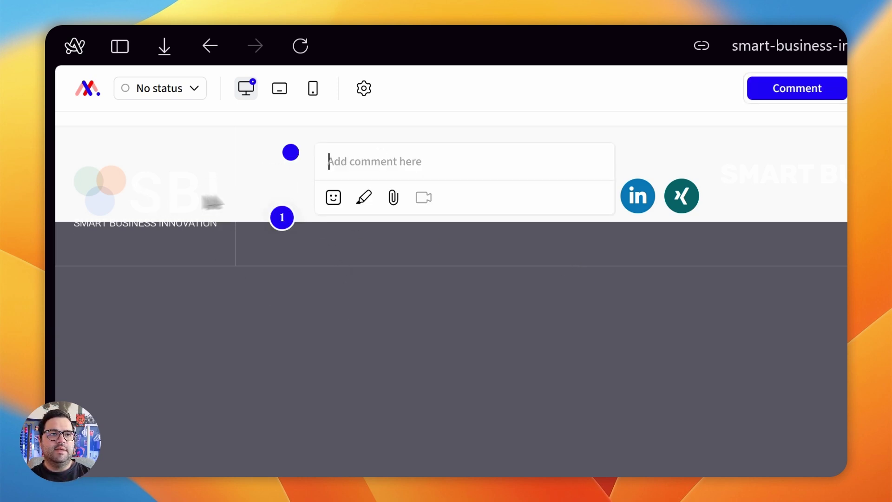
left_click(363, 197)
left_click(417, 124)
left_click_drag(351, 358, 207, 205)
left_click(346, 141)
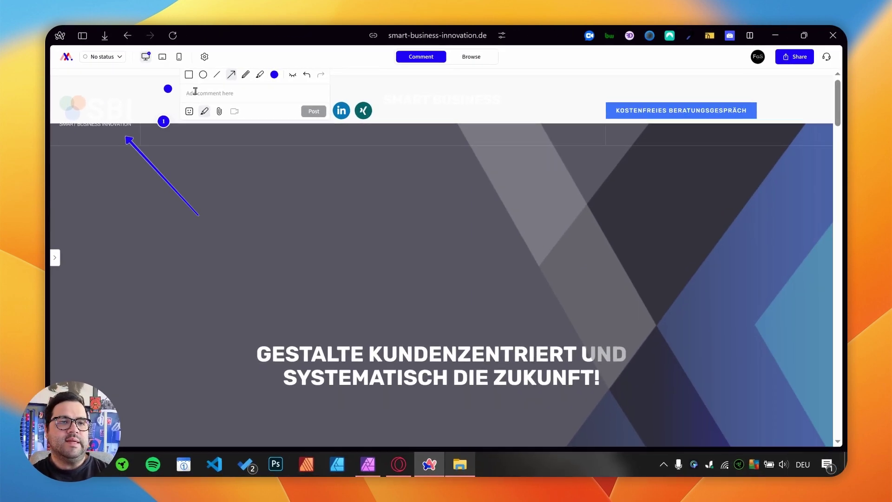
left_click_drag(168, 108, 127, 85)
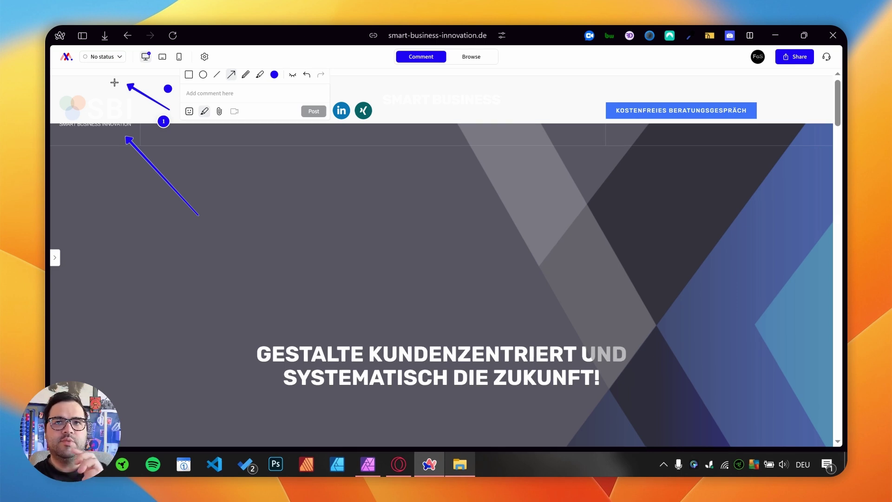
left_click_drag(209, 232, 107, 132)
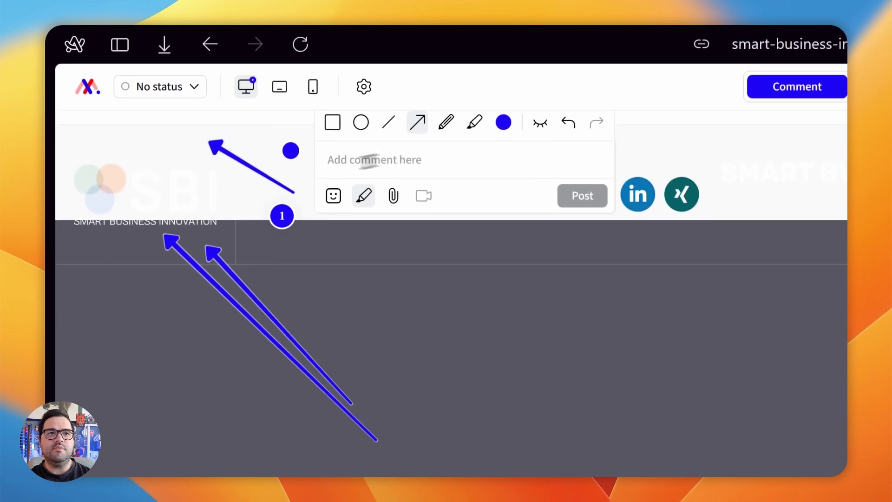
Post the annotated comment as "logo is overlapping the header and the hero area. additionally, there's a lack of contrast"
type("logo os ove")
key("BackSpace")
key("BackSpace")
key("BackSpace")
key("BackSpace")
key("BackSpace")
key("BackSpace")
type("is overlapping")
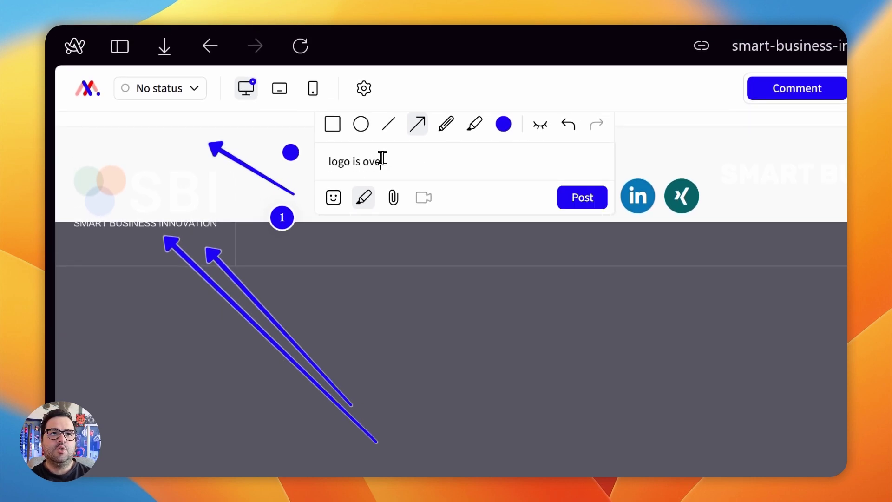
type(" the")
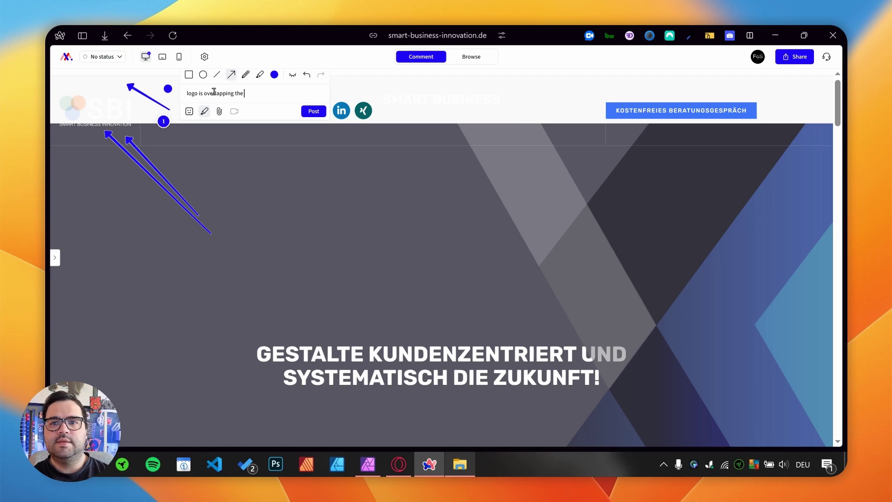
type(" header and")
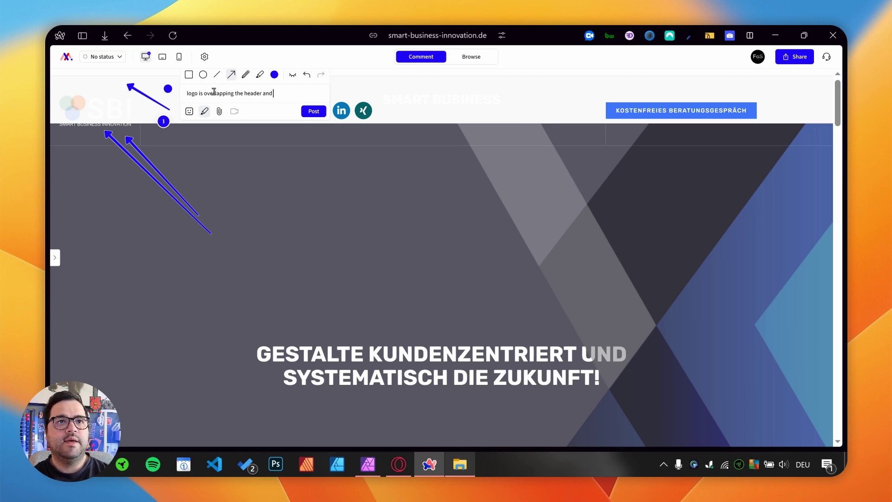
type(" the hero are")
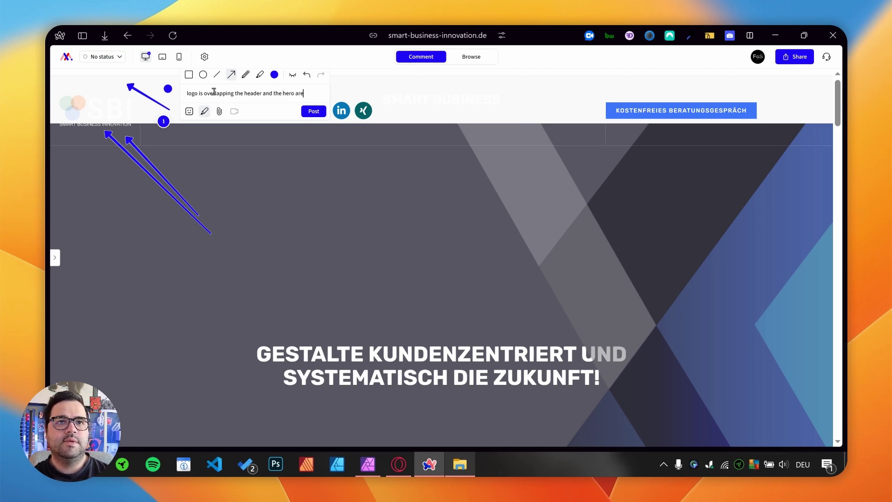
type("a. additiona")
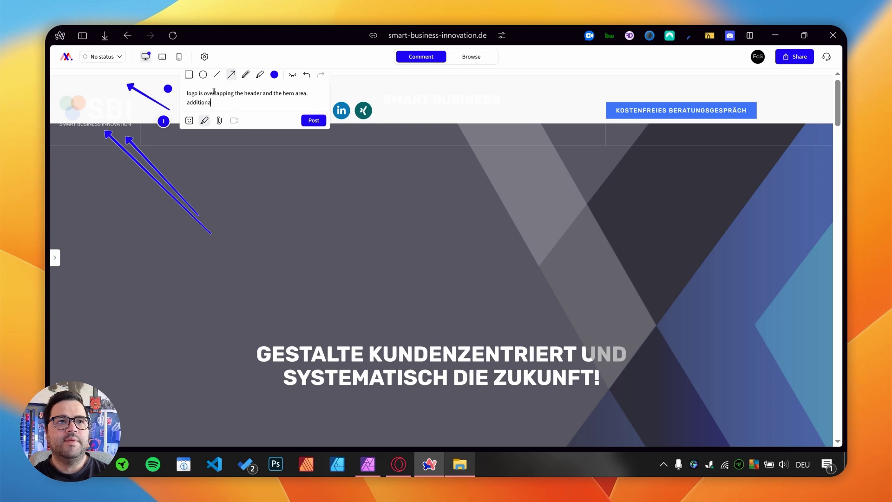
type("lly, there's")
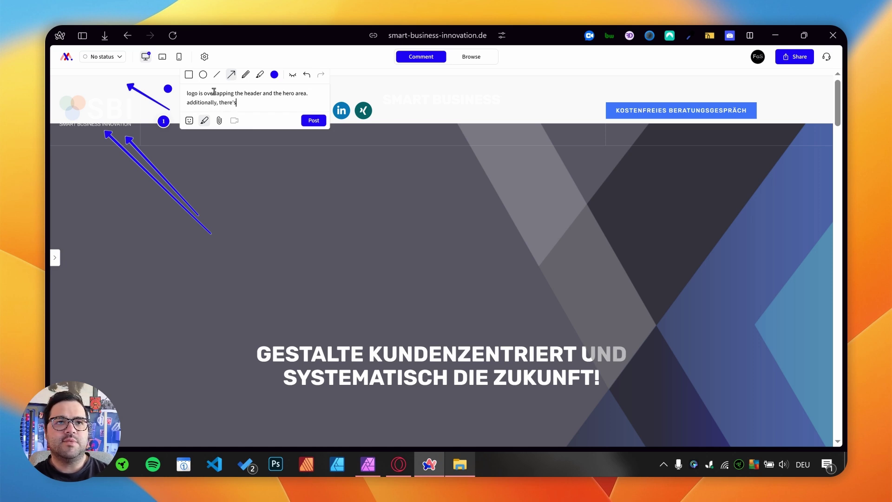
type(" a lack of contrast")
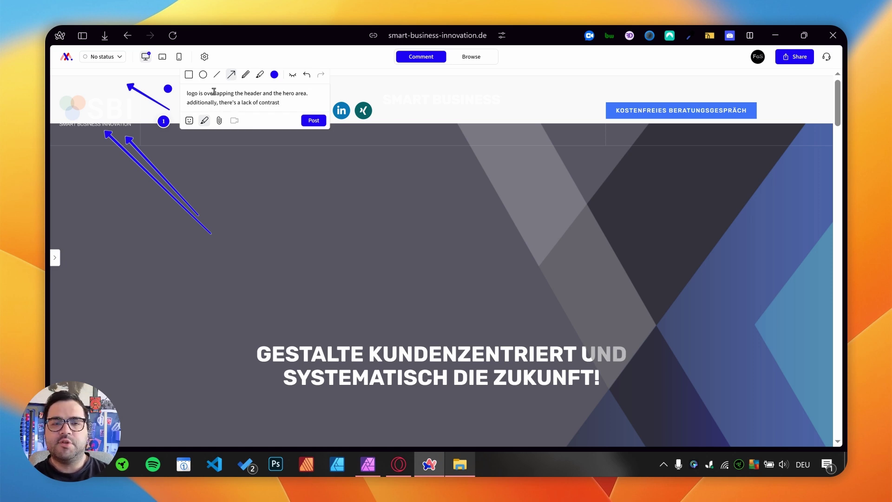
key("Return")
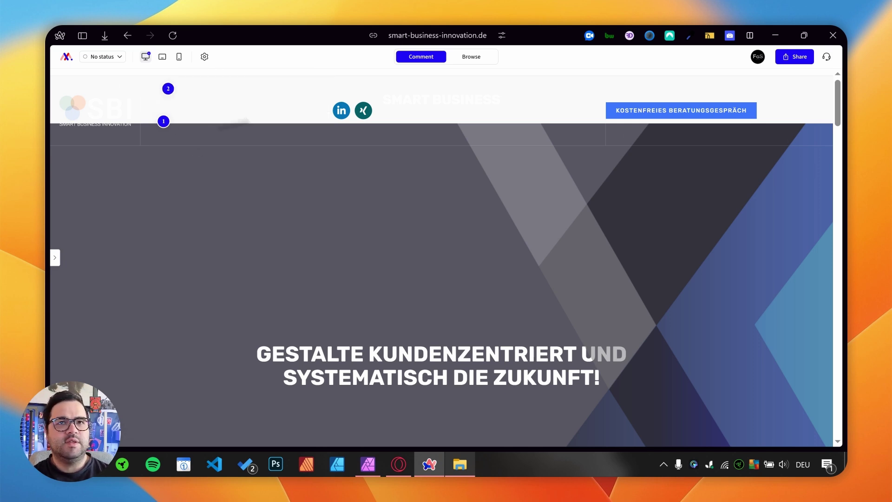
Pin a comment in the empty header area between the logo and social icons and post "header is too conversative in terms of color"
left_click(247, 110)
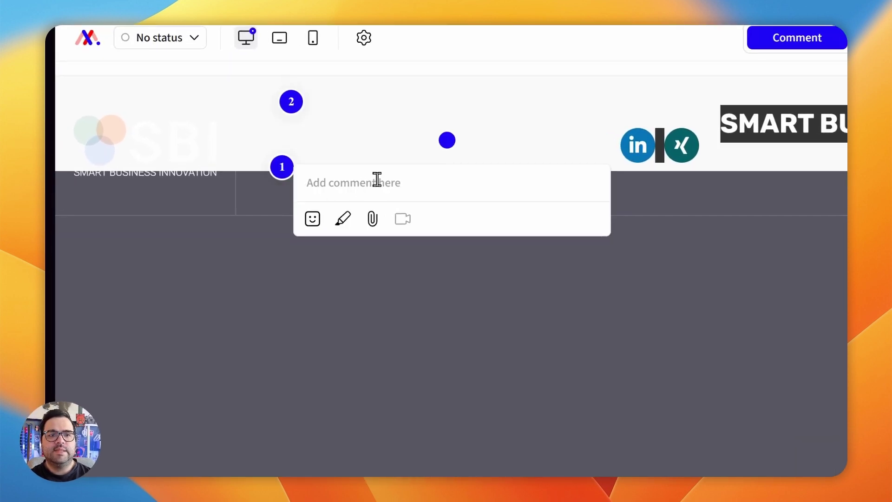
type("header is too conversa")
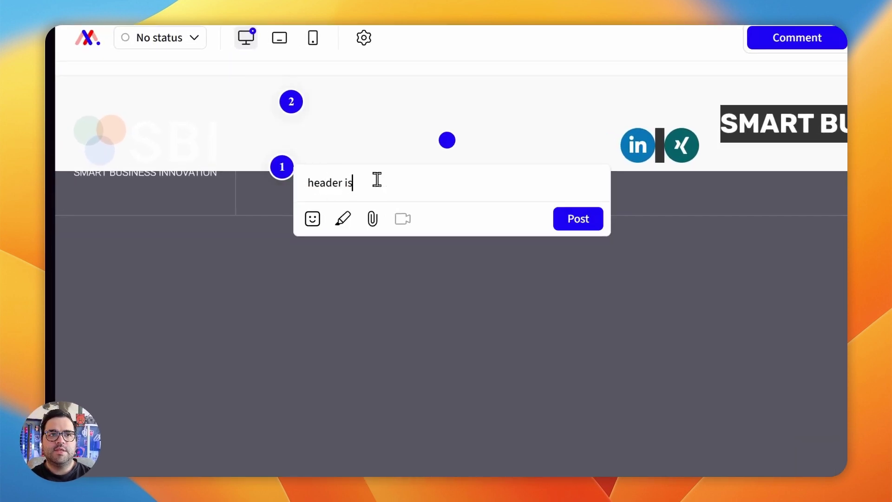
type("tive in terms")
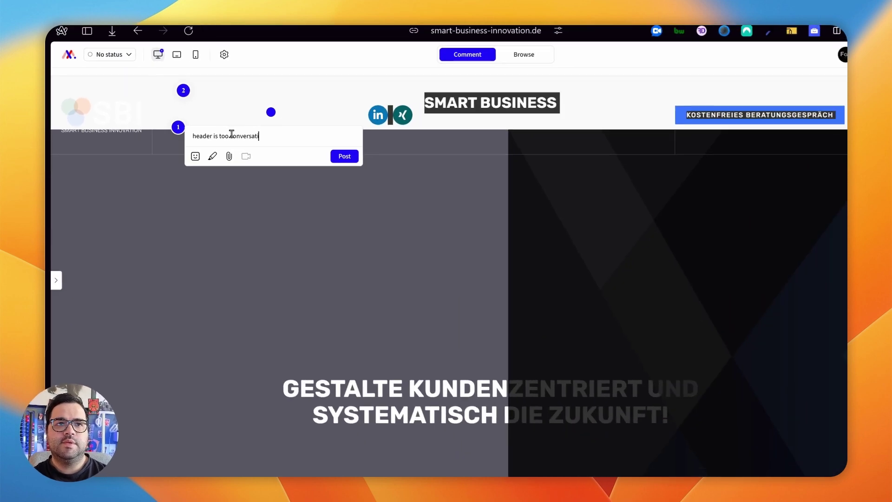
type(" of color")
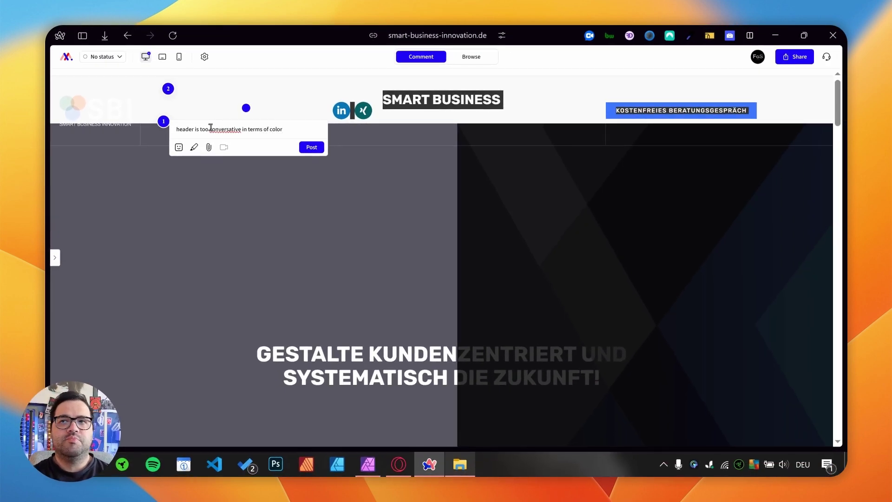
left_click(414, 160)
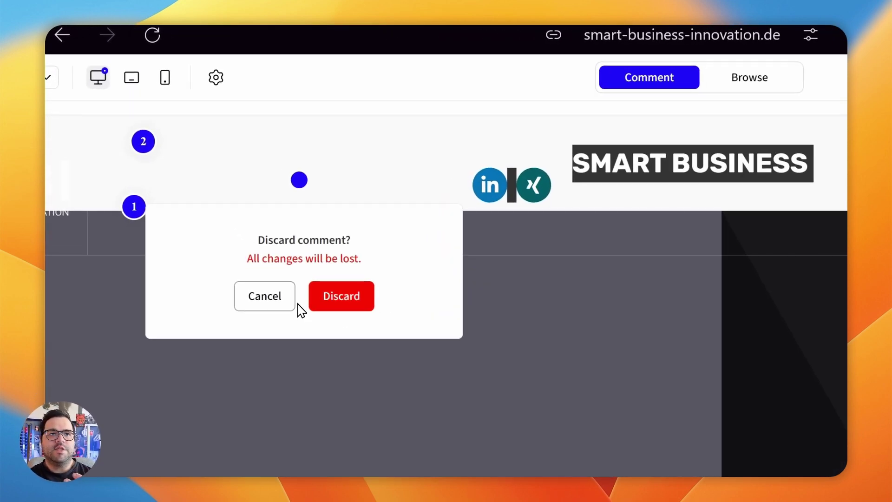
left_click(256, 307)
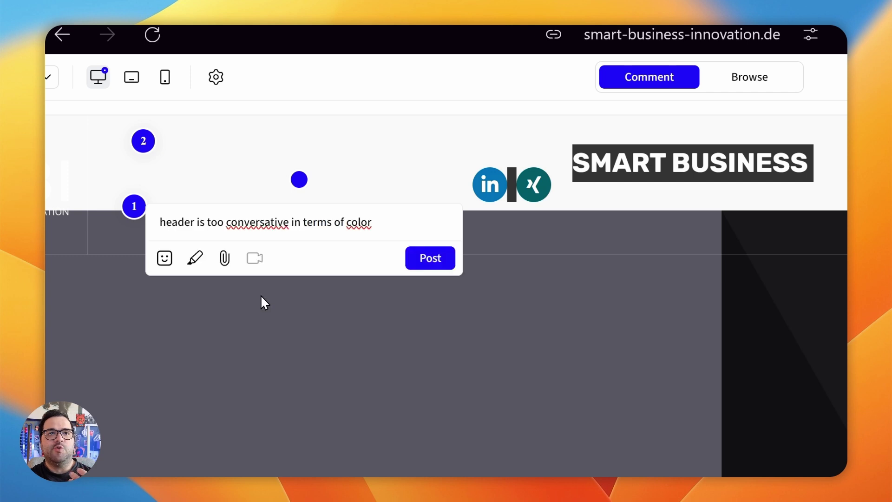
left_click(402, 261)
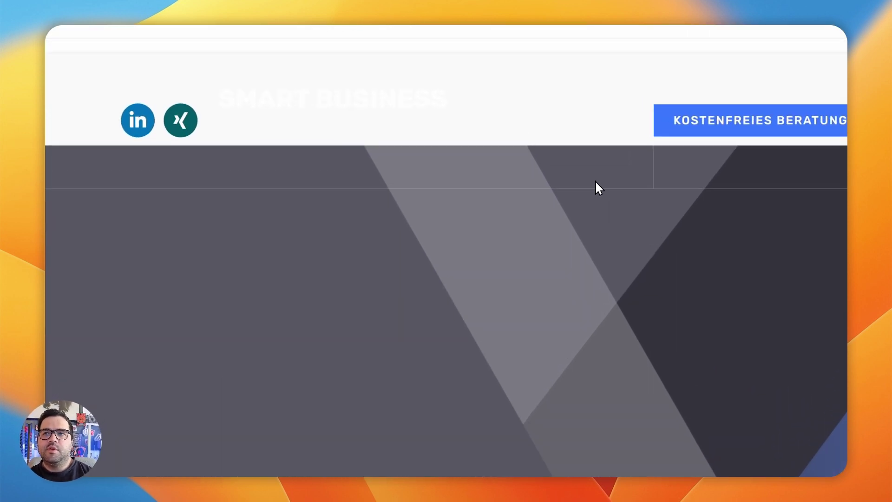
Switch to browse mode and test the header's Xing and LinkedIn links, closing each tab they open
left_click(530, 165)
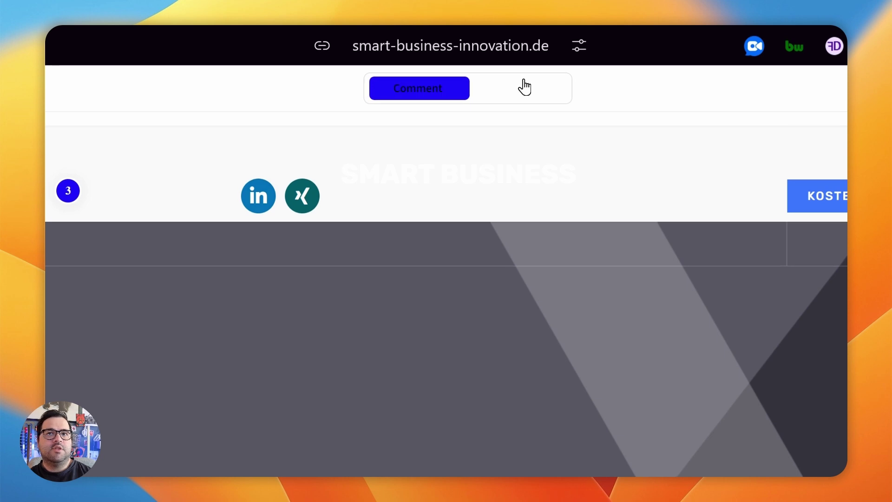
left_click(523, 85)
left_click(300, 203)
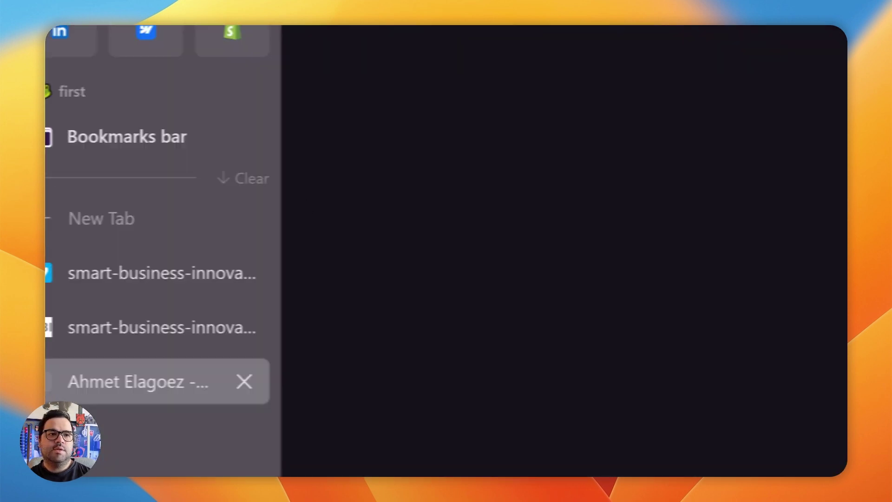
left_click(285, 327)
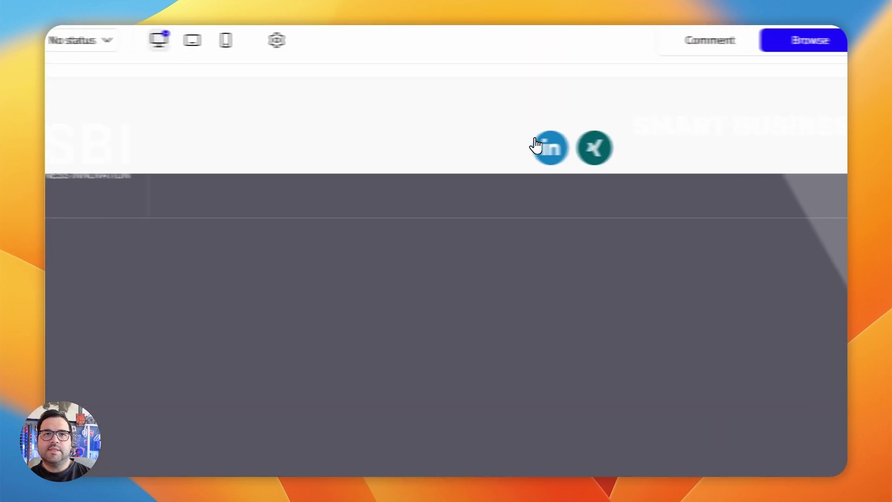
left_click(472, 55)
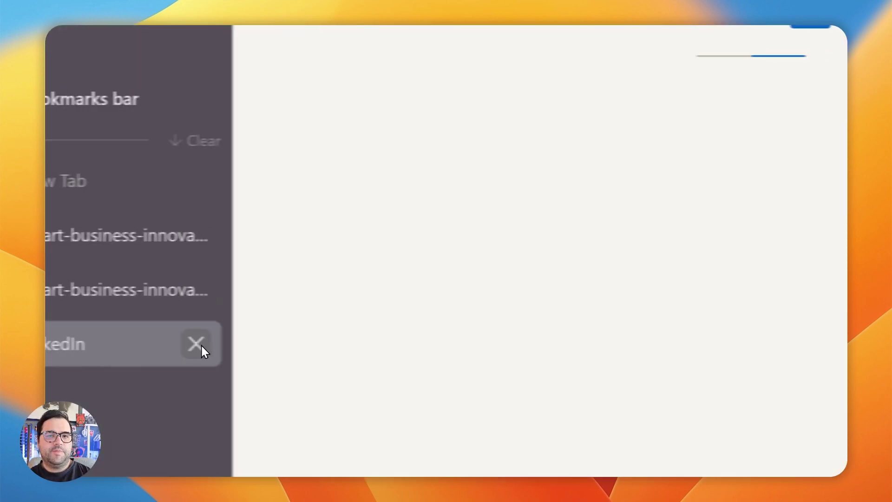
left_click(202, 346)
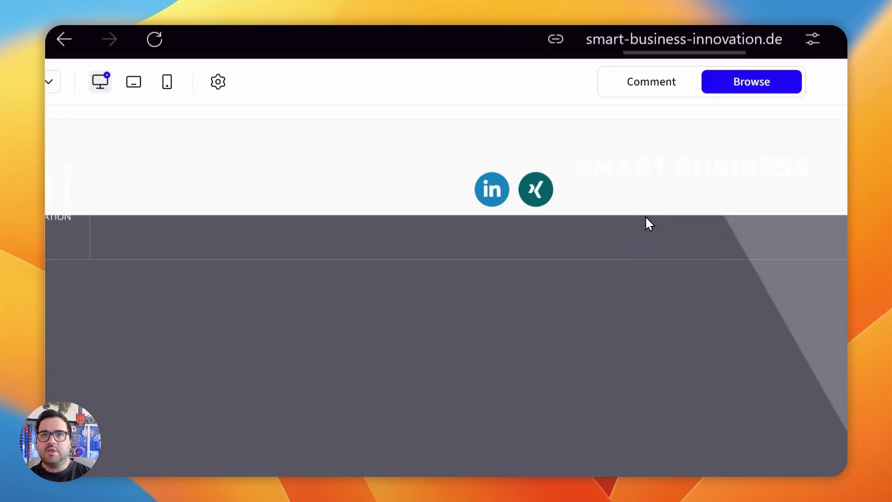
Return to comment mode, start a comment just below the header, and draw an arrow pointing at the social icons
left_click(632, 87)
left_click(626, 248)
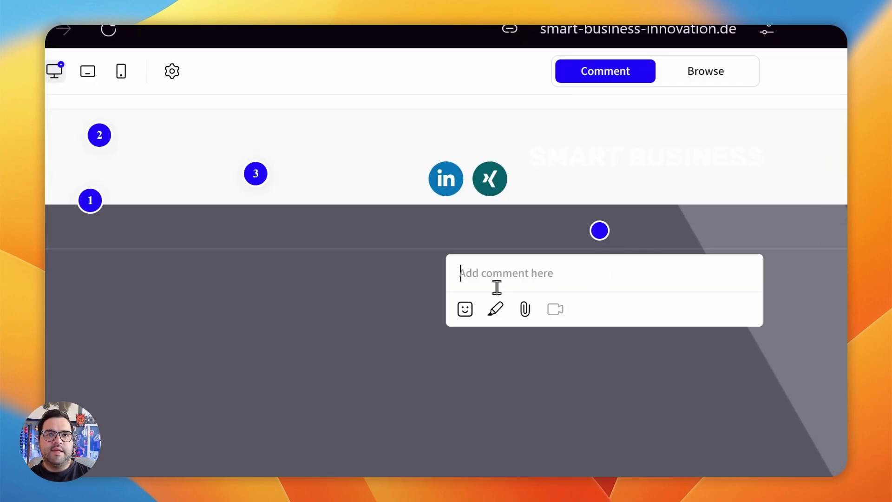
left_click(495, 309)
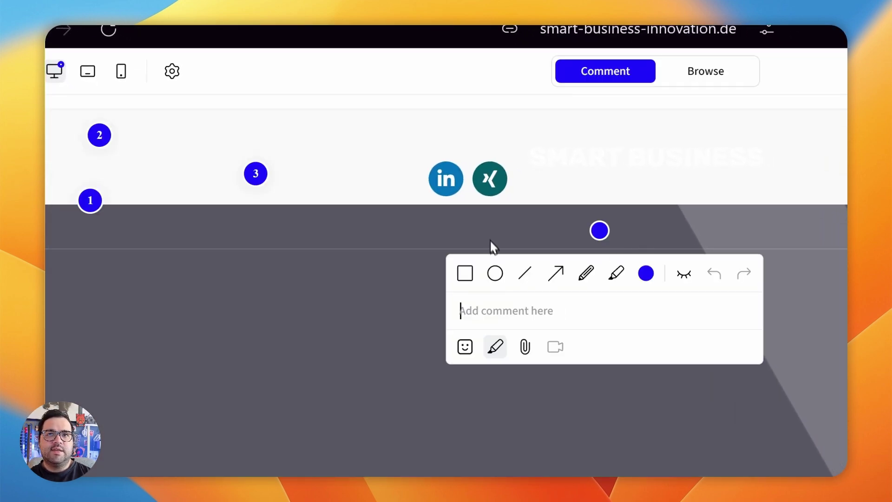
left_click(556, 273)
left_click_drag(868, 232, 574, 229)
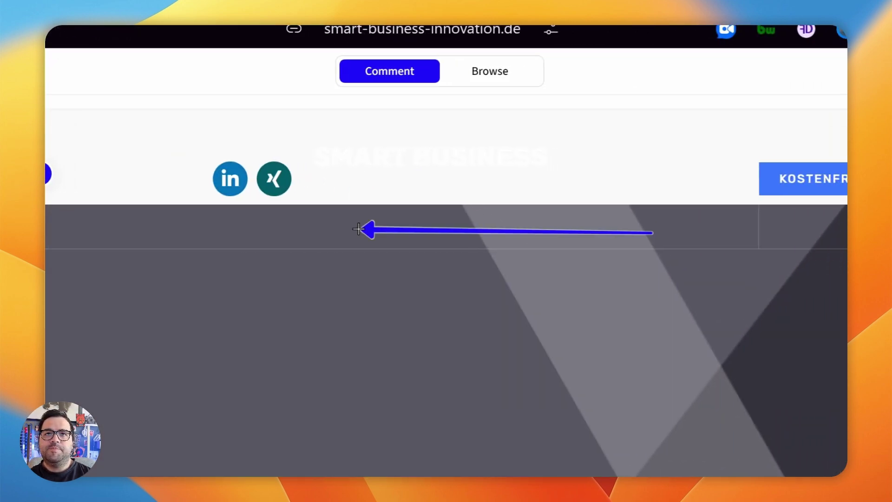
left_click_drag(358, 229, 306, 191)
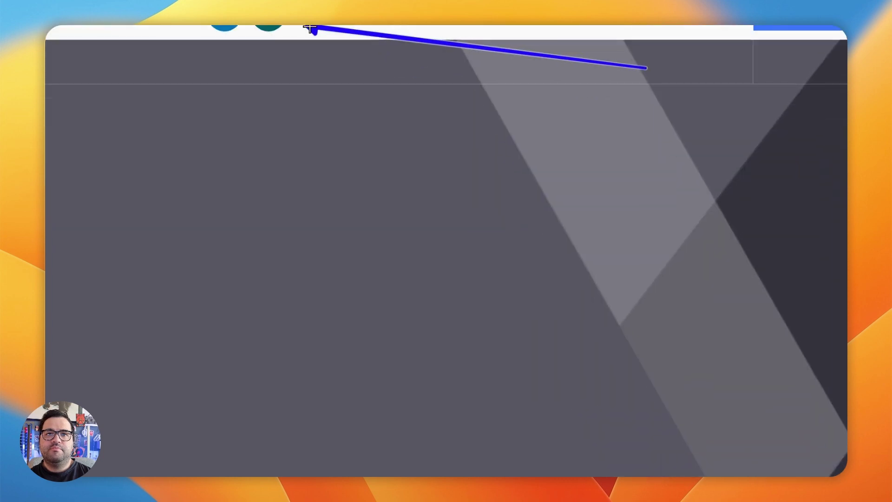
Post the arrow-annotated comment as "misalignment of the icons"
type("misla")
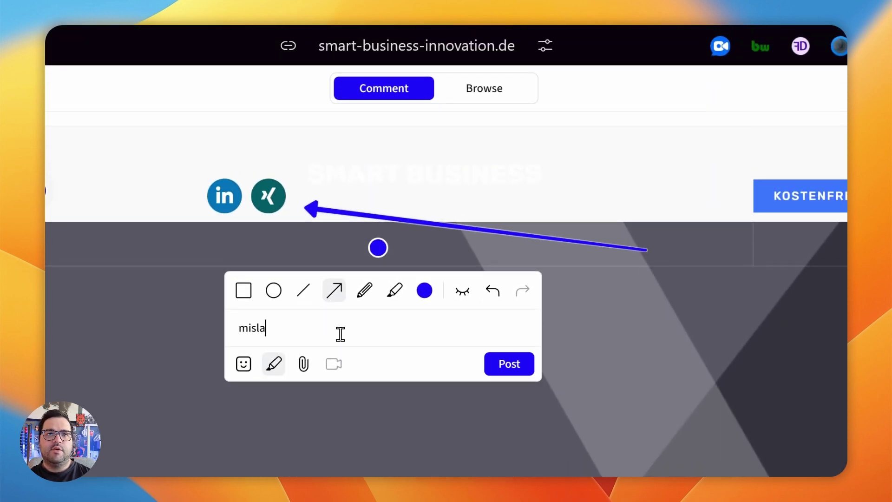
key("BackSpace")
key("BackSpace")
type("alignment o")
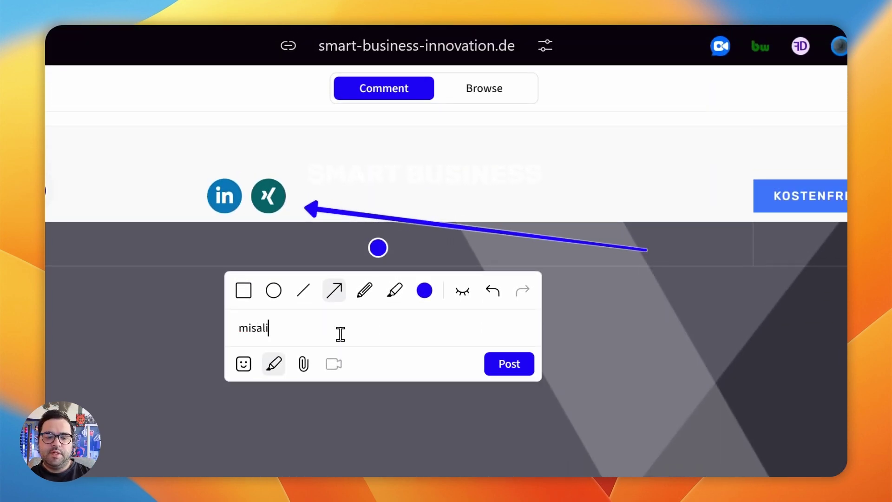
type("f the")
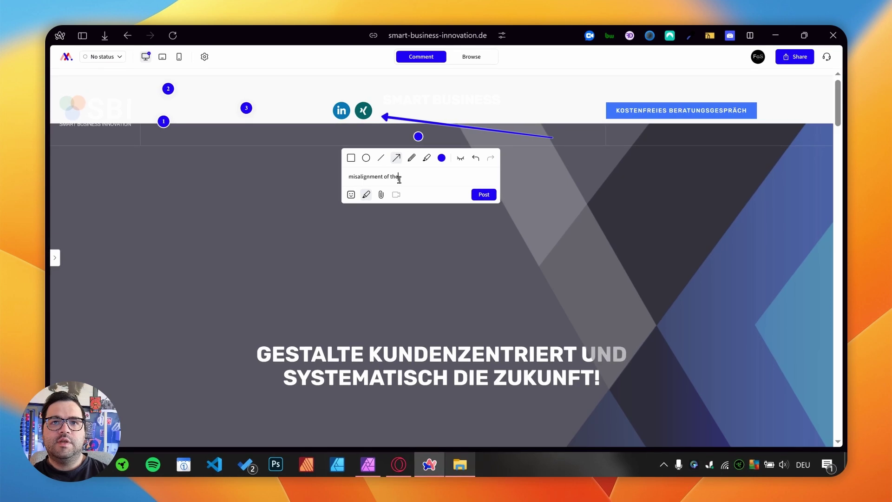
type(" icons")
key("Return")
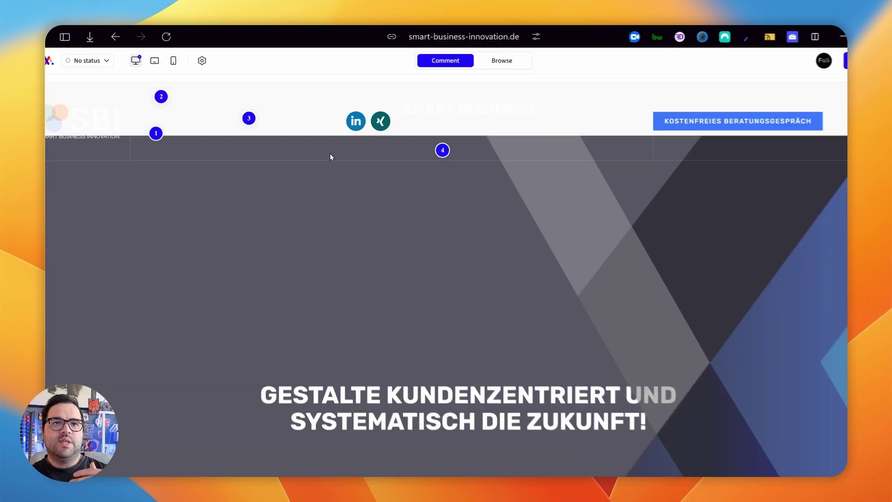
Start a comment below the social icons, then highlight a circle around them, an underline beneath SMART BUSINESS, and arrows towards both header sides
left_click(321, 142)
left_click(308, 329)
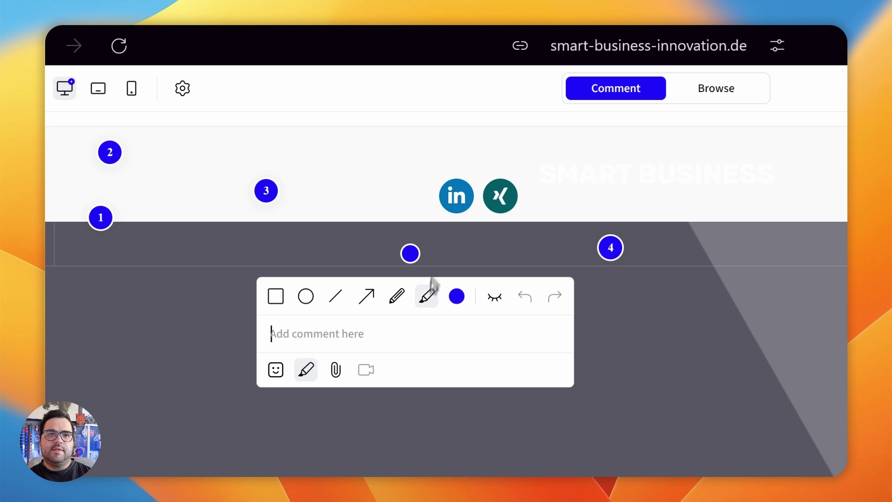
left_click(417, 304)
mouse_move(424, 215)
left_mouse_down()
mouse_move(534, 176)
mouse_move(404, 173)
mouse_move(417, 212)
left_mouse_up()
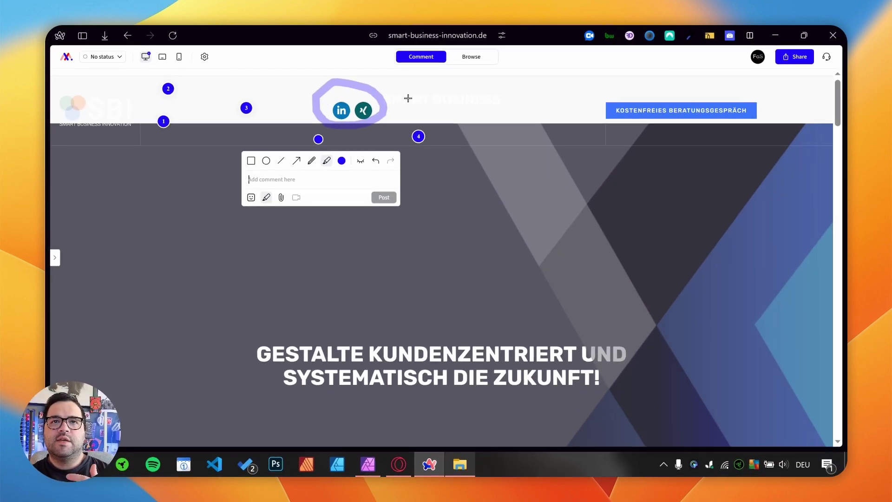
left_click_drag(409, 110, 487, 116)
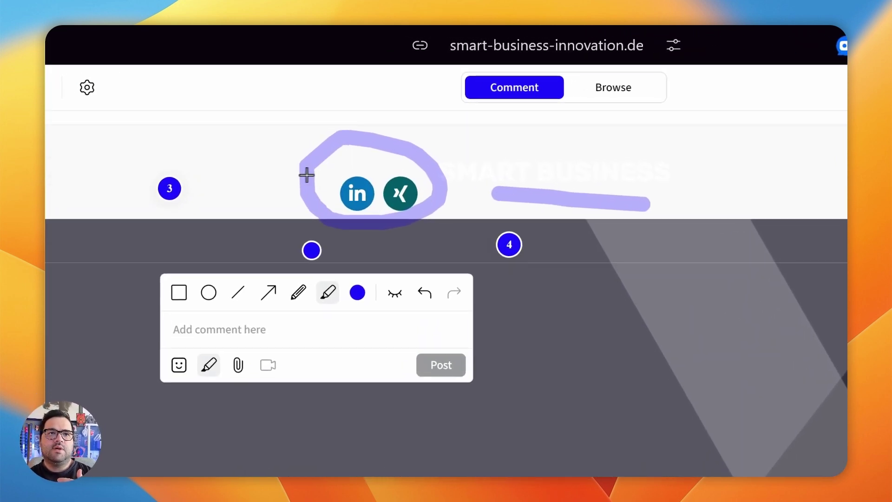
mouse_move(307, 175)
left_mouse_down()
mouse_move(110, 154)
mouse_move(70, 167)
mouse_move(104, 188)
left_mouse_up()
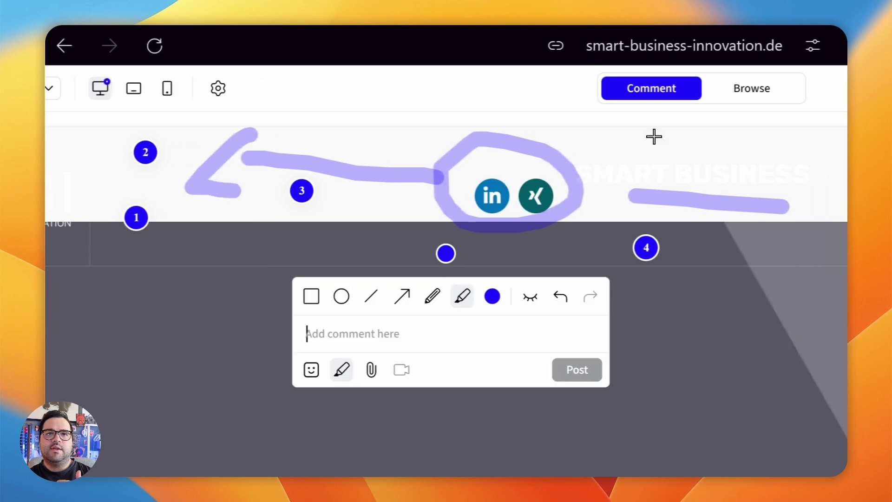
mouse_move(536, 148)
left_mouse_down()
mouse_move(587, 114)
mouse_move(650, 160)
mouse_move(700, 139)
left_mouse_up()
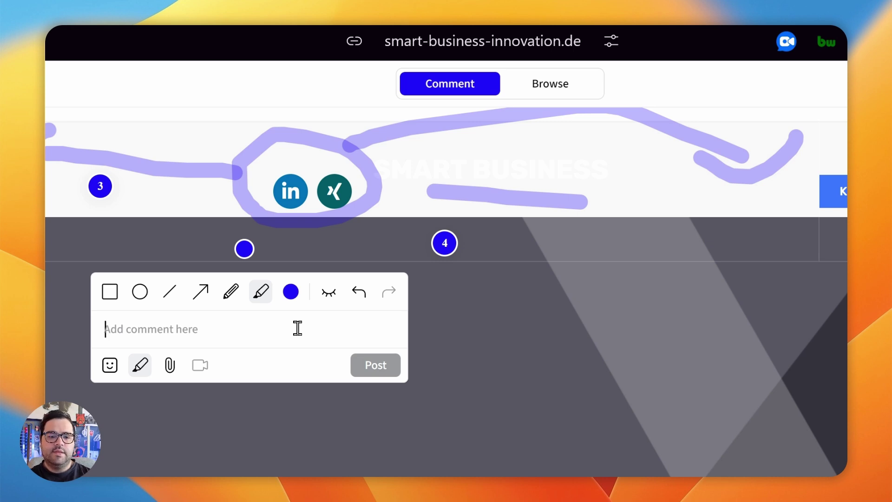
Post the highlighted comment as "centralize name and separate icons"
left_click(297, 328)
type("centralize name and s")
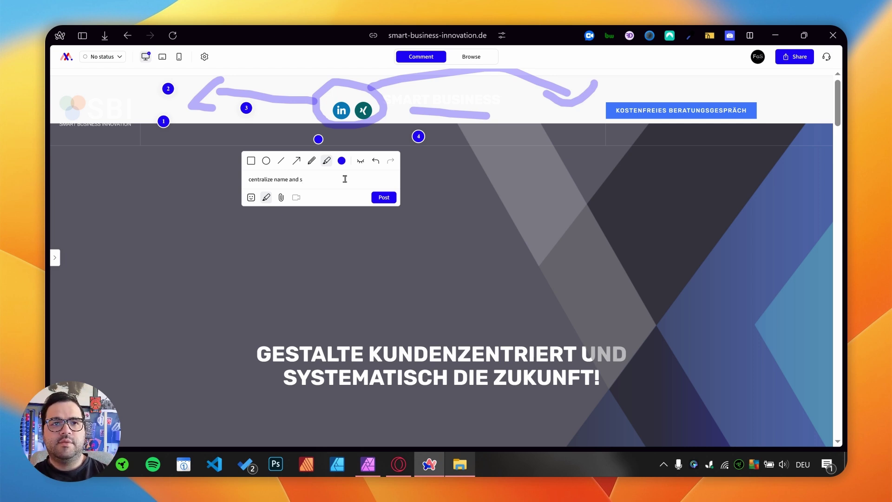
type("ons")
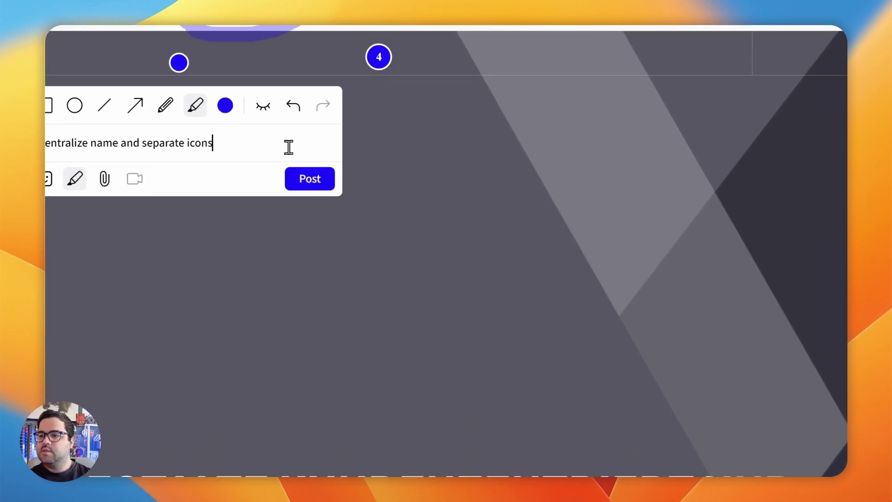
key("ctrl+a")
left_click(309, 179)
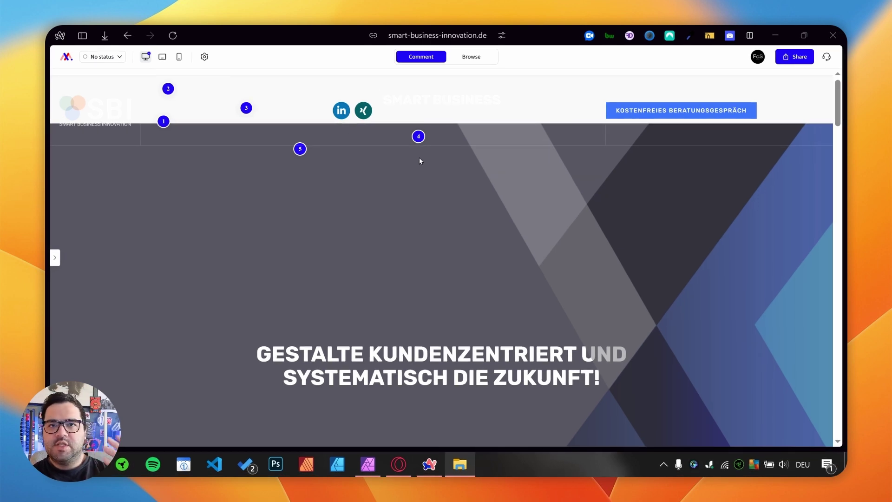
Pin a comment beside the SMART BUSINESS title in the header and post "smart business - which is the official name"
left_click(455, 114)
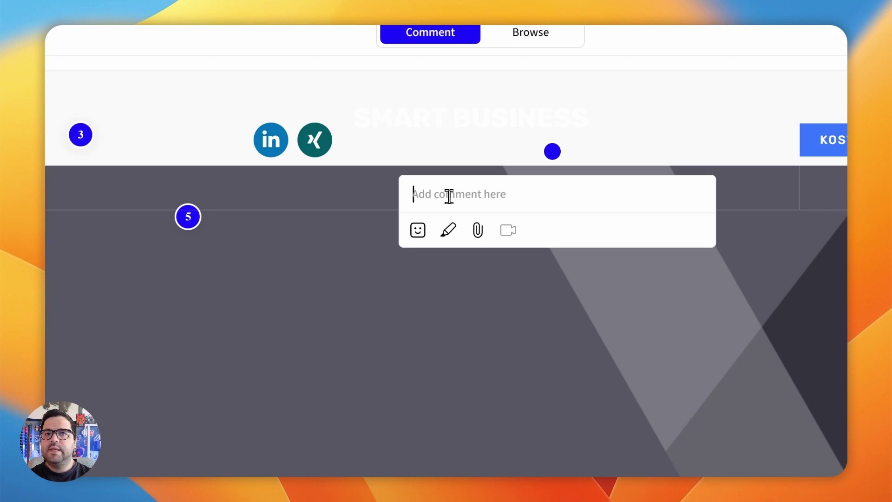
type("smart bus")
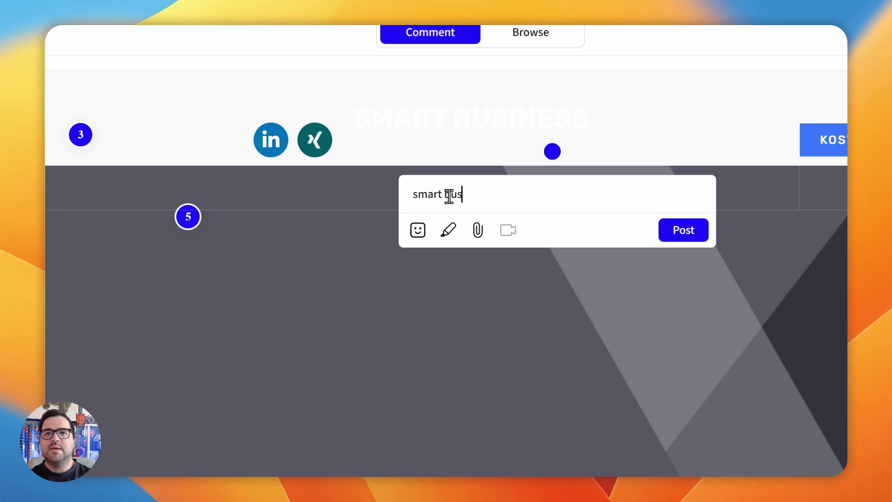
type("iness")
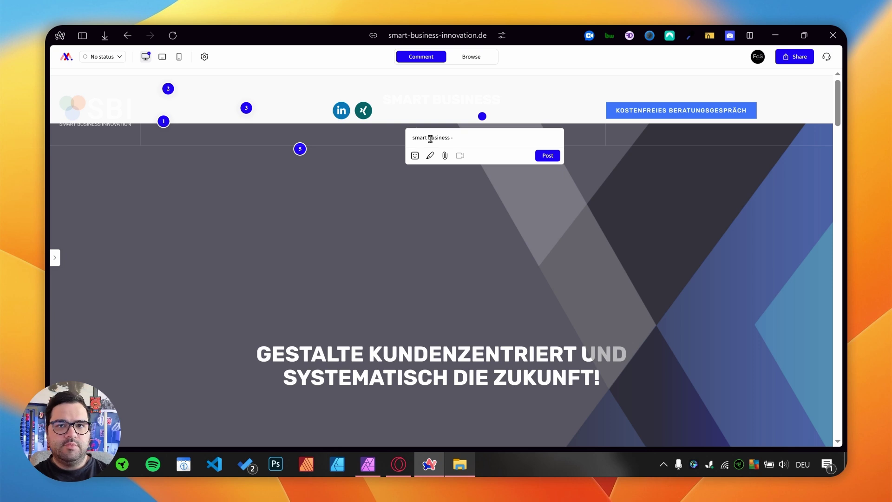
type(" - which is the official name")
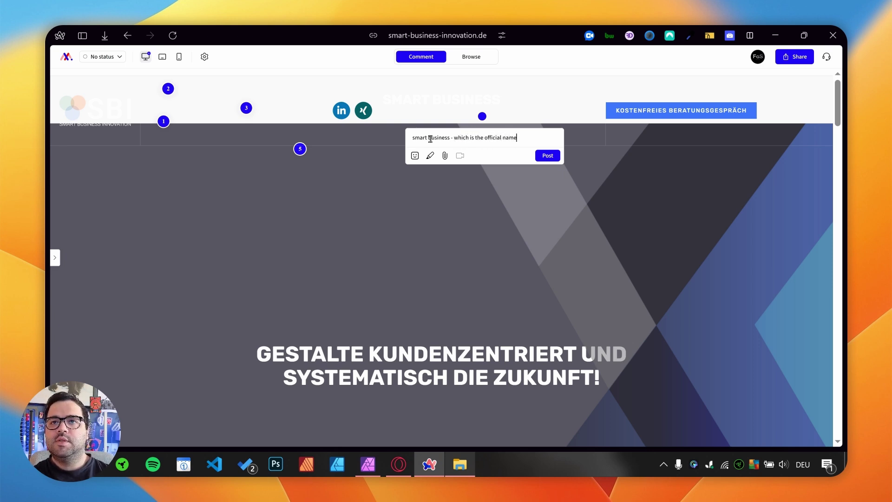
key("Return")
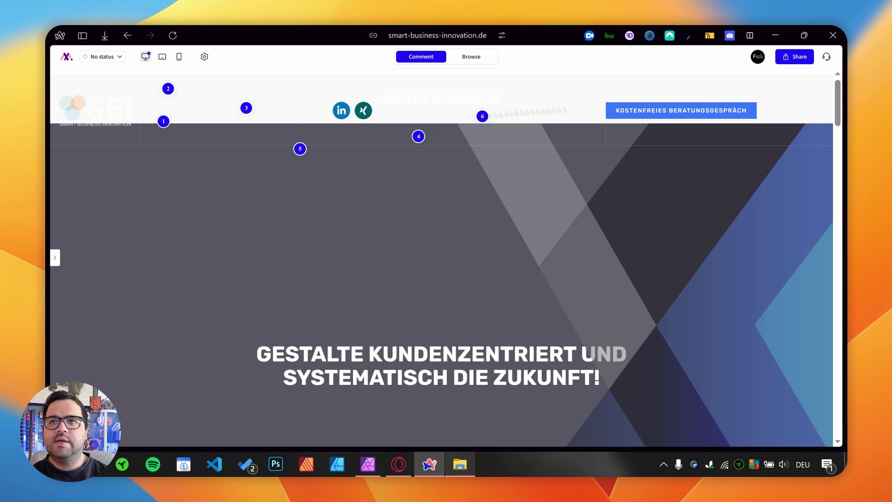
left_click(485, 150)
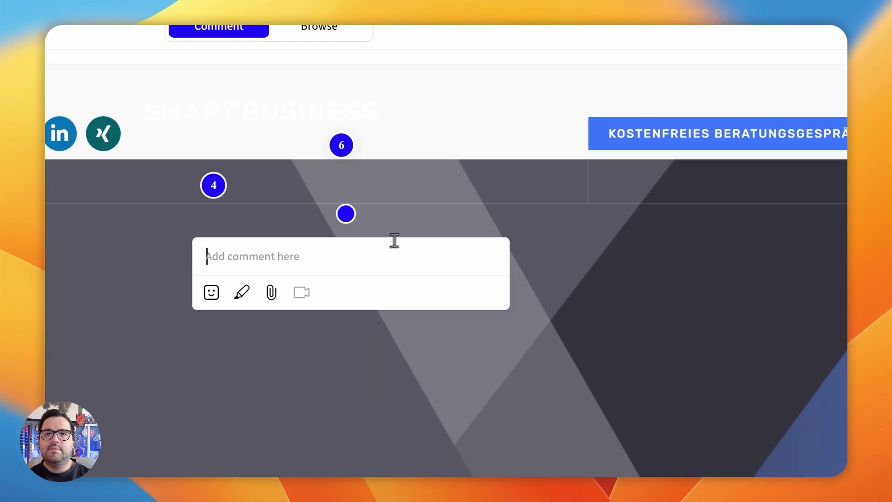
left_click(241, 292)
left_click(303, 255)
left_click_drag(419, 183, 539, 138)
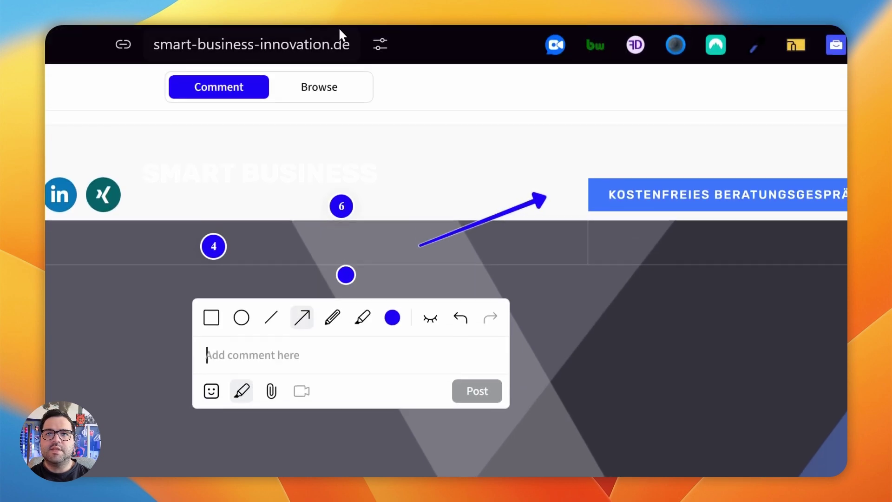
Switch to browse mode, test the header's KOSTENFREIES BERATUNGSGESPRÄCH button, and return to the header
left_click(319, 87)
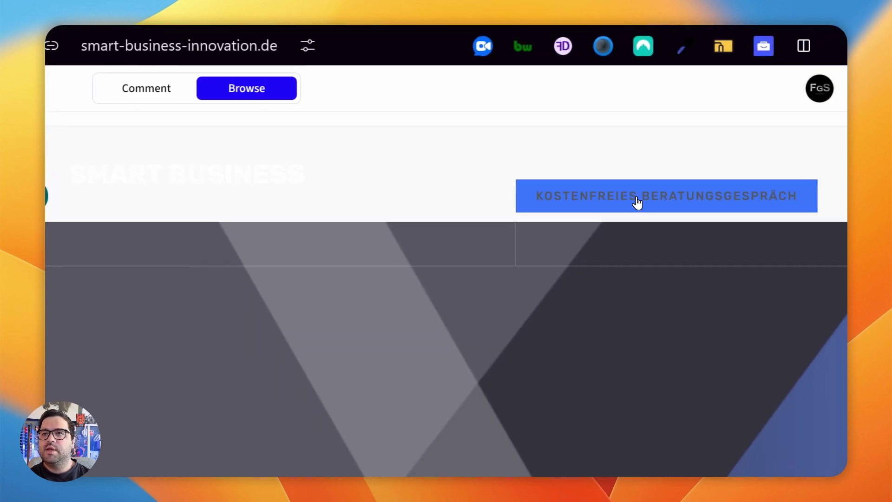
left_click(717, 195)
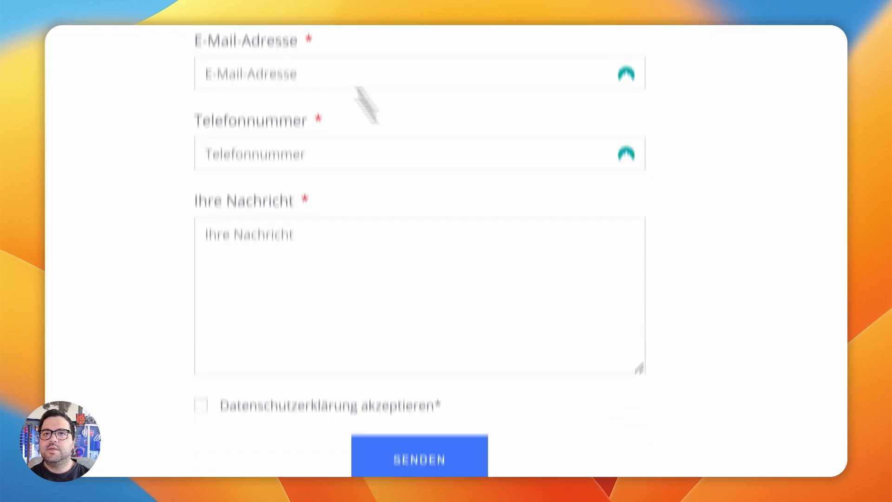
scroll(458, 149, "up", 20)
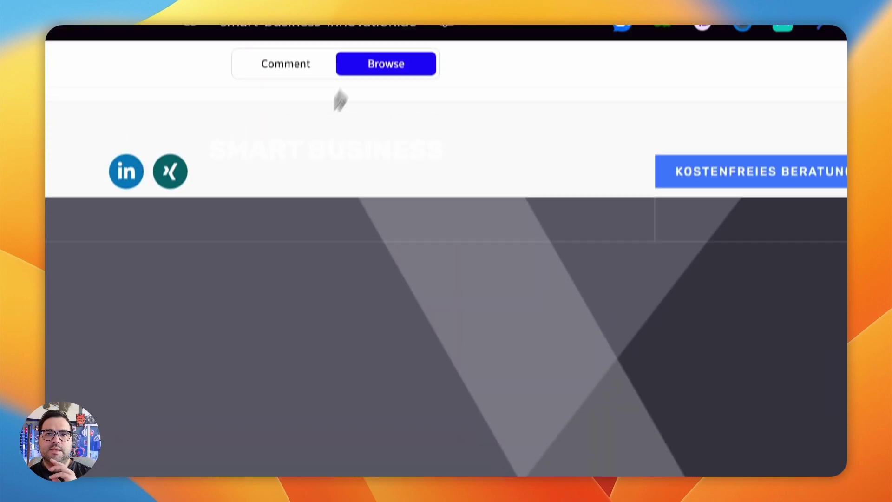
Pin a comment beside the KOSTENFREIES BERATUNGSGESPRÄCH button and post "not enough contrast upon click and weird border"
left_click(552, 200)
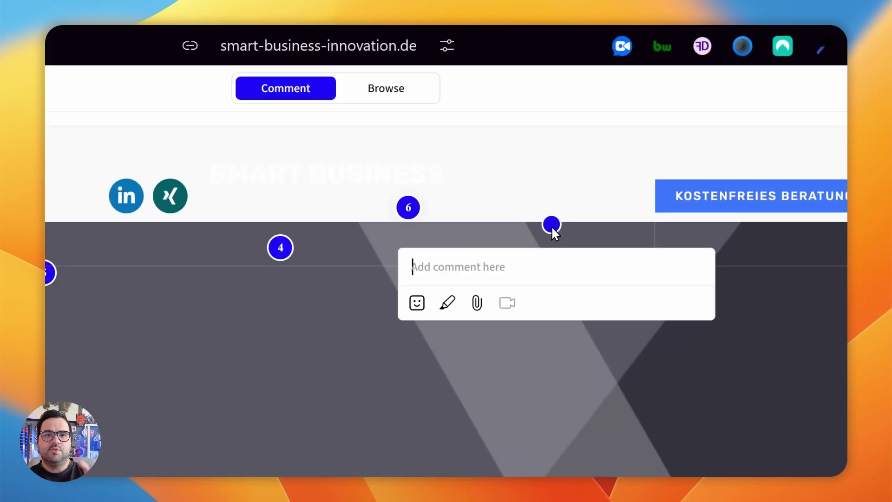
type("not enought c")
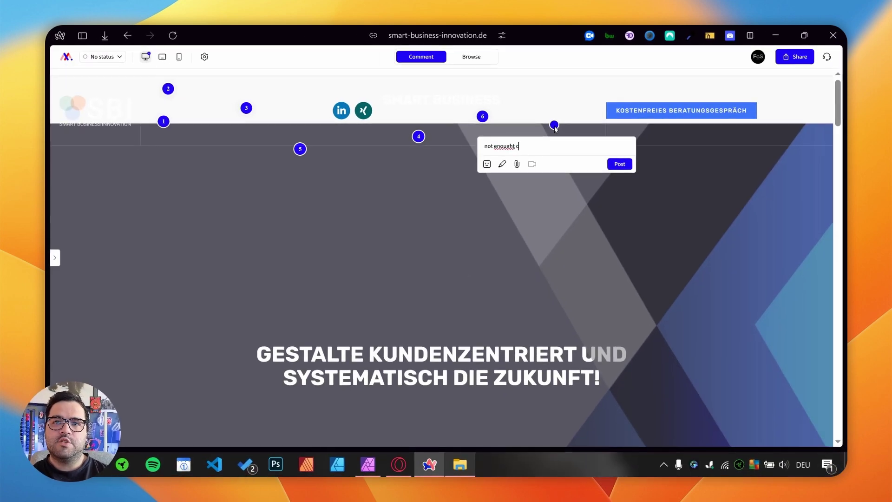
key("BackSpace")
key("BackSpace")
key("BackSpace")
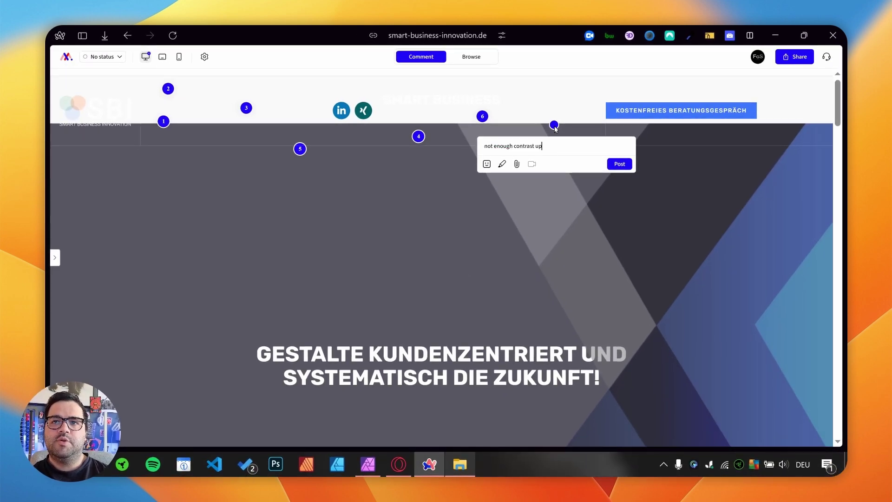
type("contrast upon click and wei")
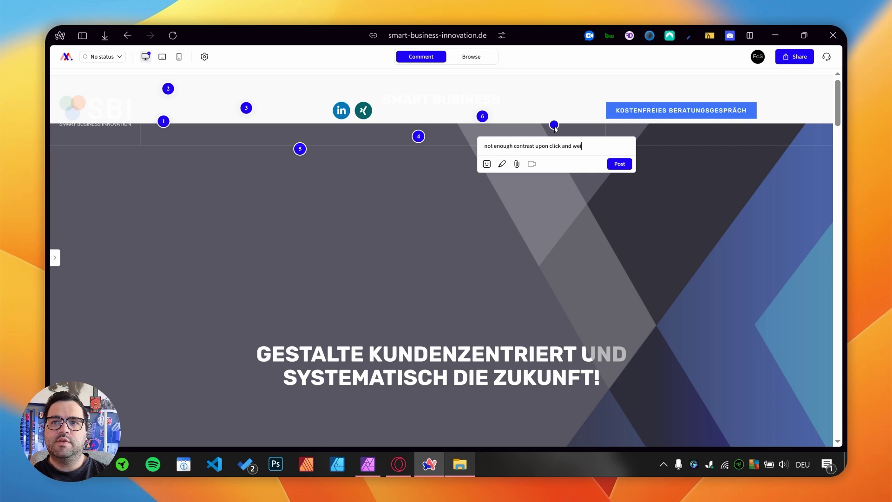
type("rd border")
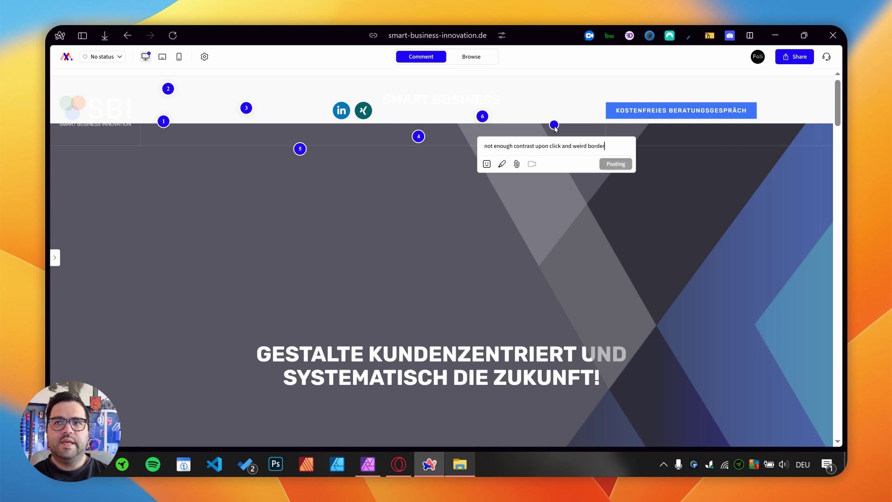
key("Return")
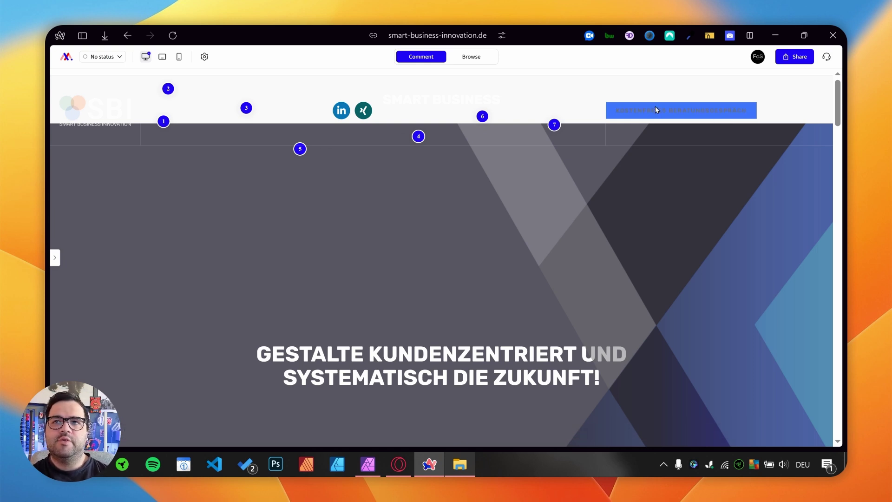
Pin a comment in the empty hero area above the headline and draw an arrow pointing toward the headline
scroll(369, 170, "down", 3)
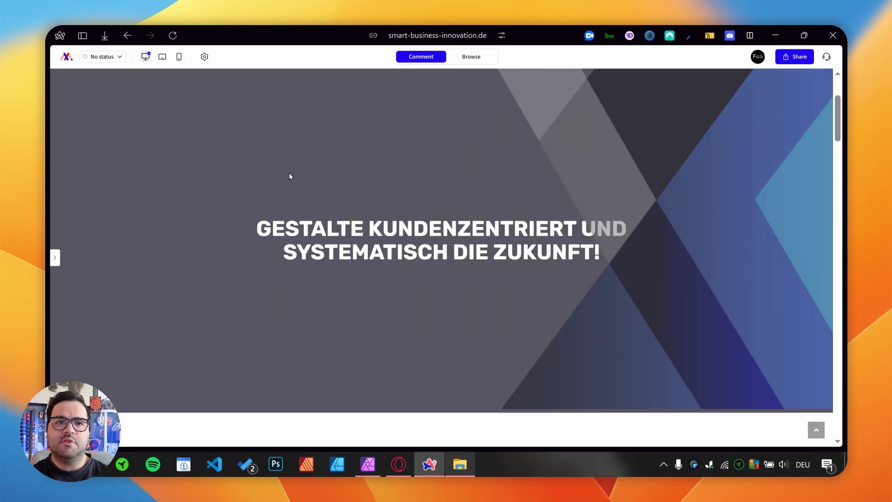
scroll(353, 253, "down", 3)
scroll(358, 260, "up", 6)
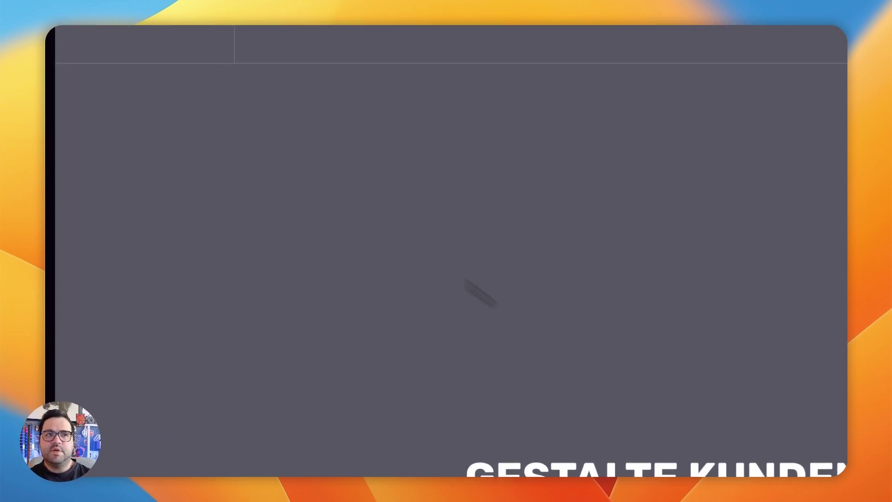
left_click(185, 230)
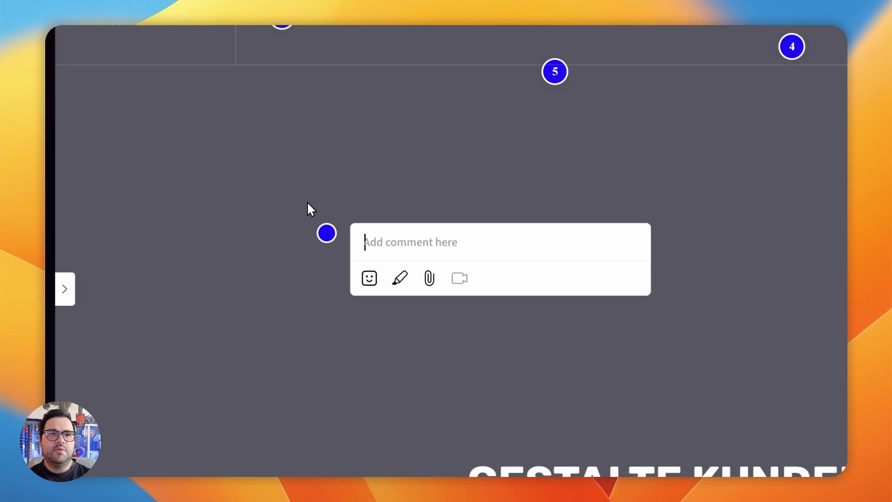
left_click(398, 280)
left_click(453, 205)
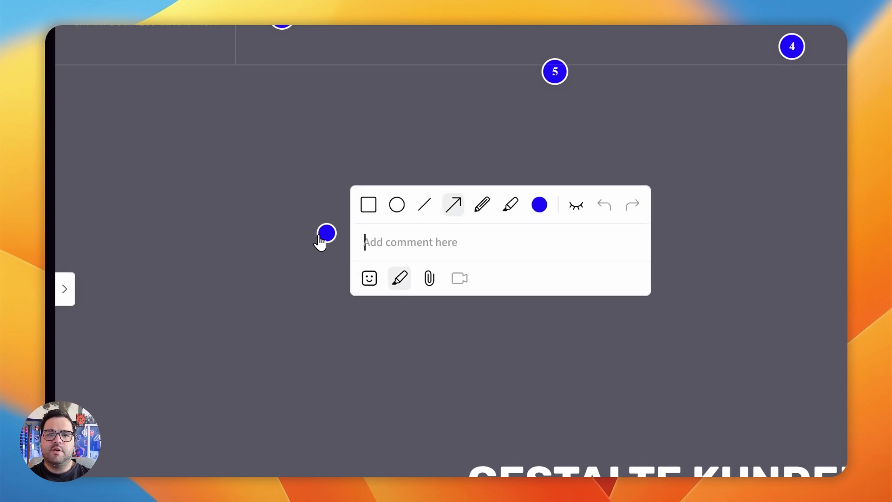
left_click_drag(276, 277, 537, 325)
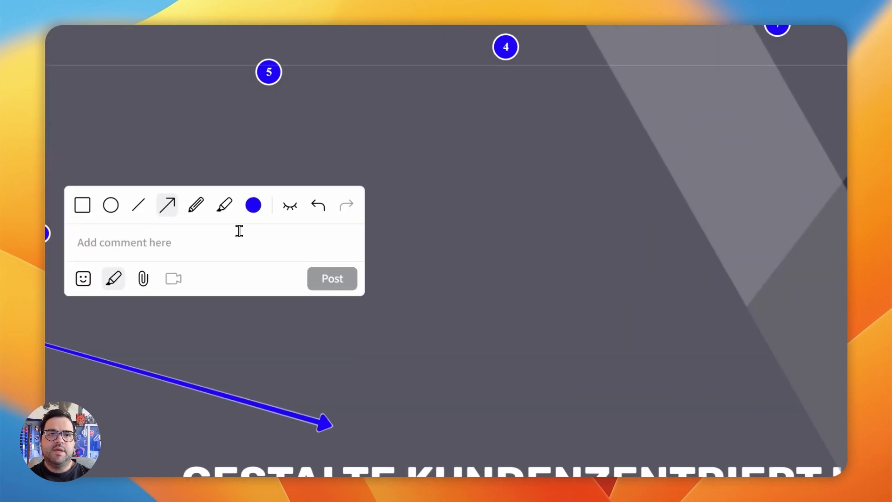
Write "some generic background which says nothing." in the hero comment
type("some generic")
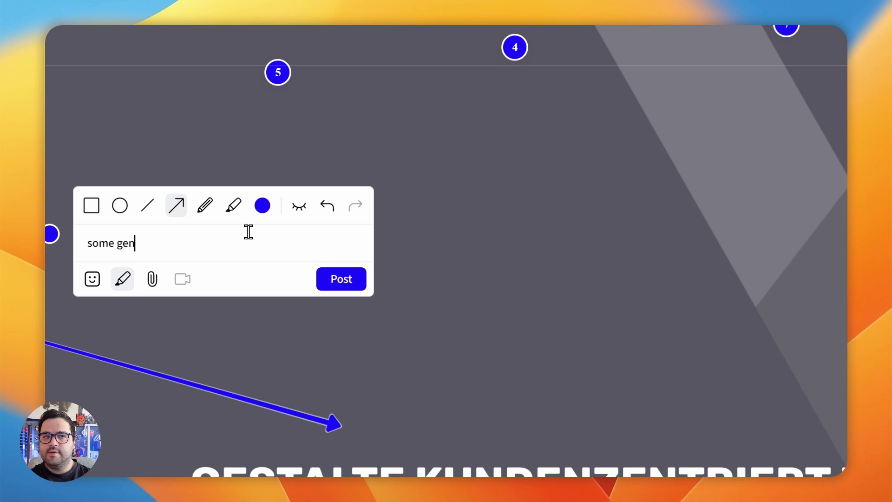
type(" backgorun")
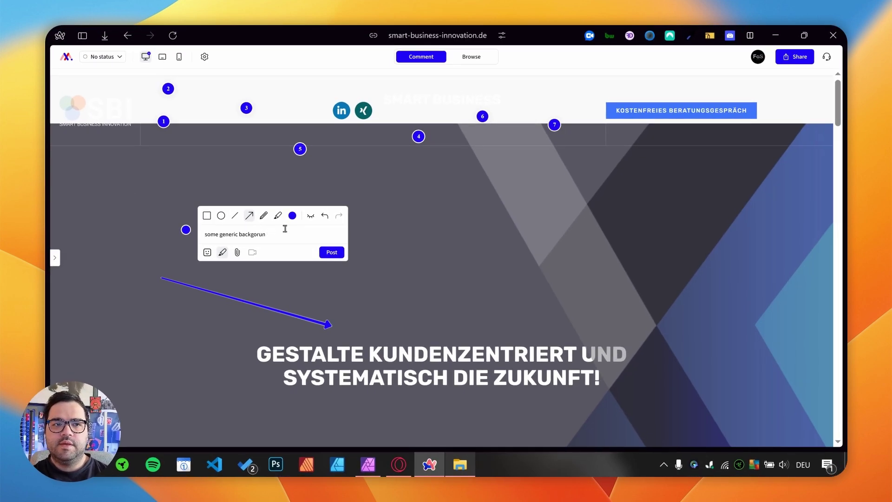
key("BackSpace")
key("BackSpace")
key("BackSpace")
key("BackSpace")
type("round")
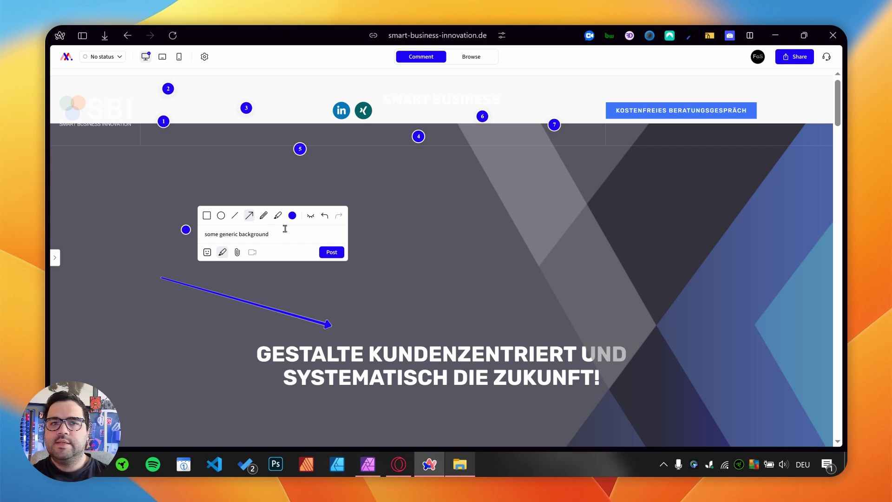
type("which says")
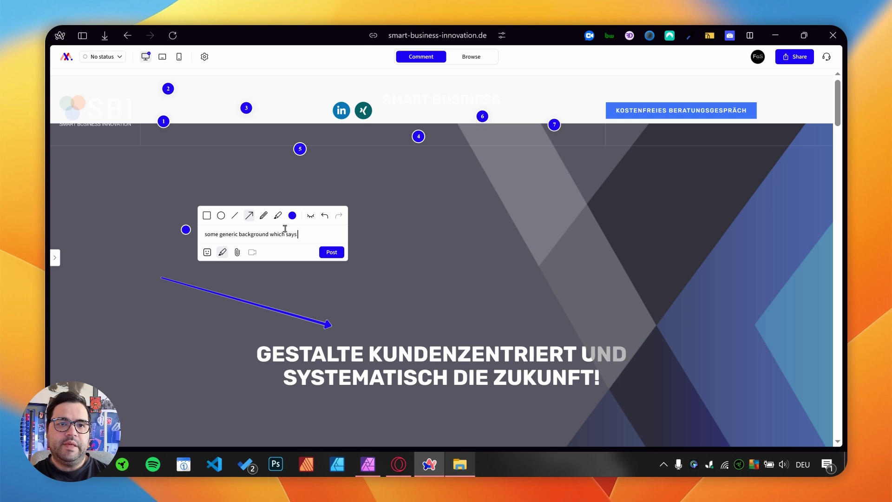
type(" nothing.")
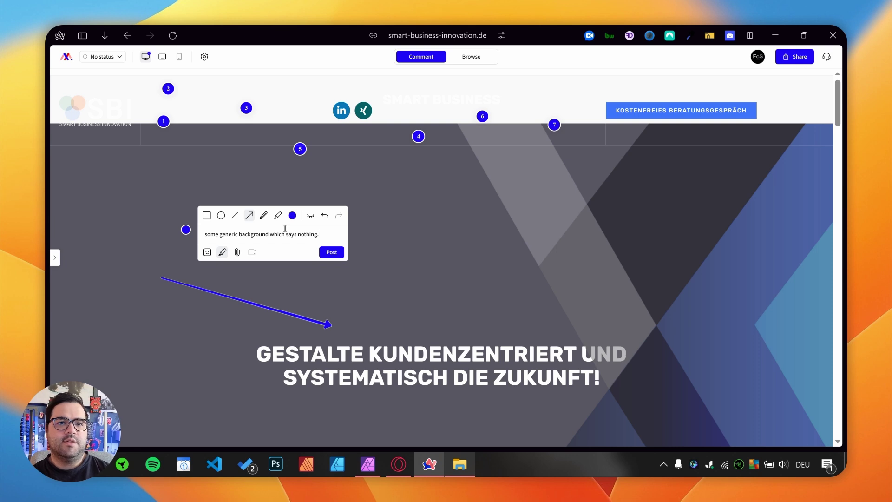
Add "no value. the title says nothing as well." to the hero comment and post it
type("no value.")
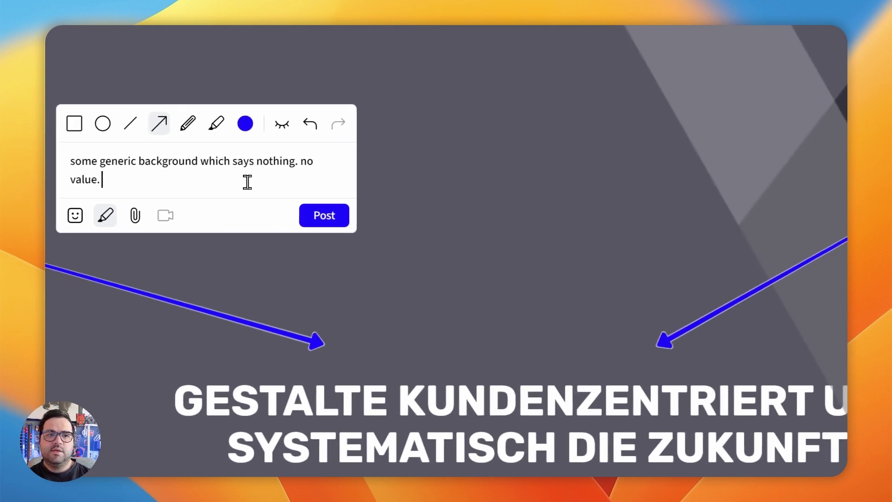
type("the title says nothing.")
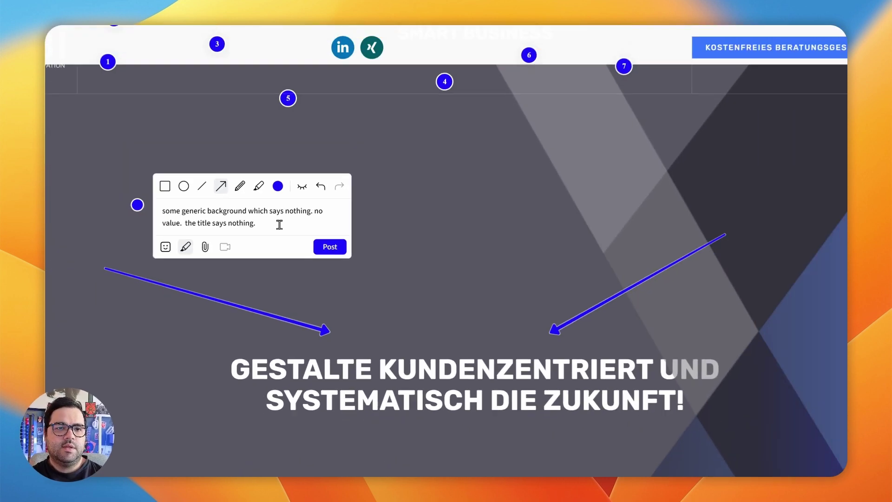
key("BackSpace")
type("as well.")
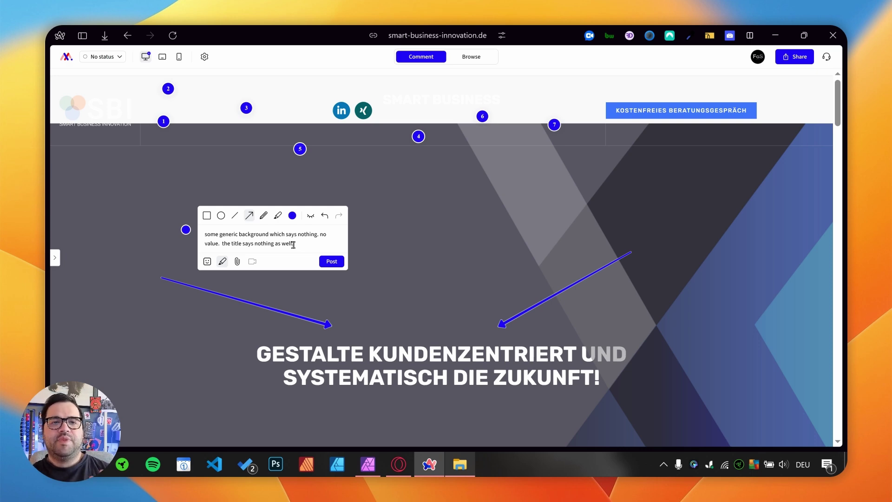
left_click(326, 261)
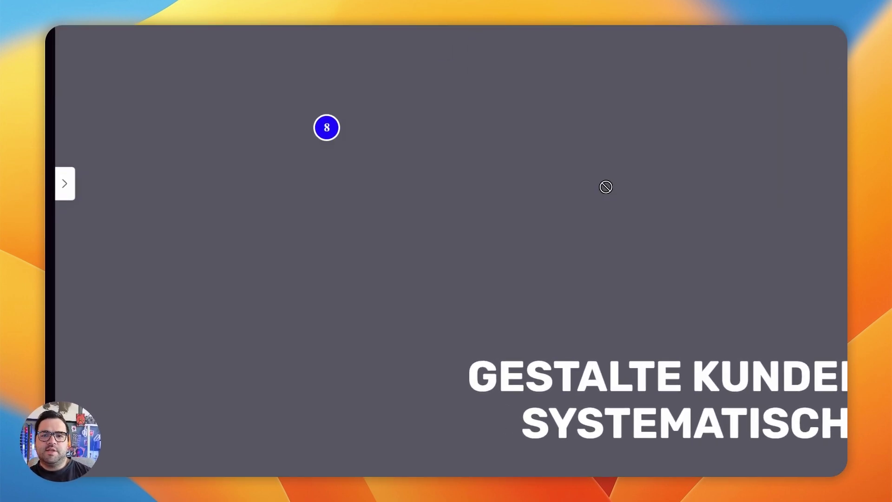
Pin a comment to the left of the hero headline and draw a diagonal arrow pointing down-left into the empty background
scroll(583, 152, "down", 2)
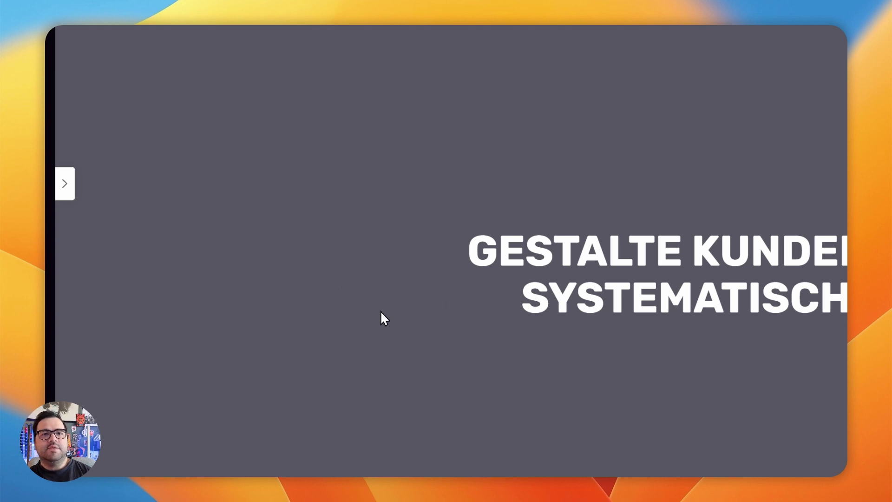
left_click(271, 237)
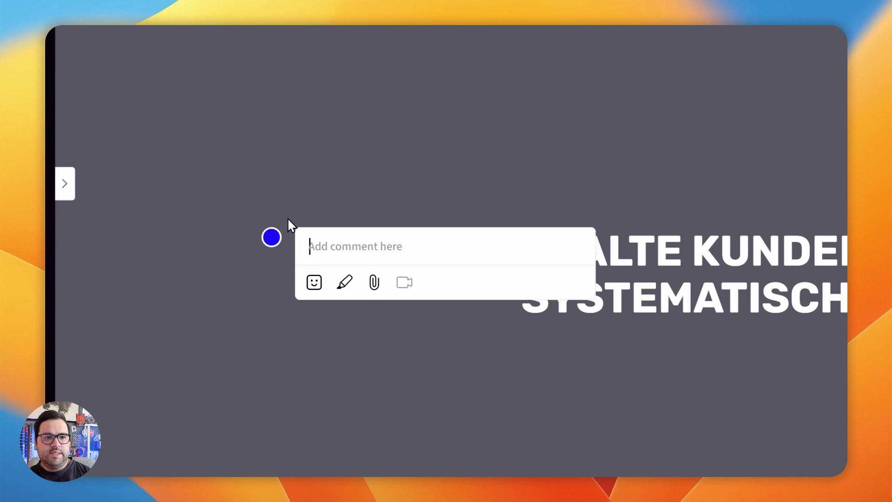
left_click(344, 282)
left_click(398, 209)
left_click_drag(439, 133, 248, 376)
left_click(386, 181)
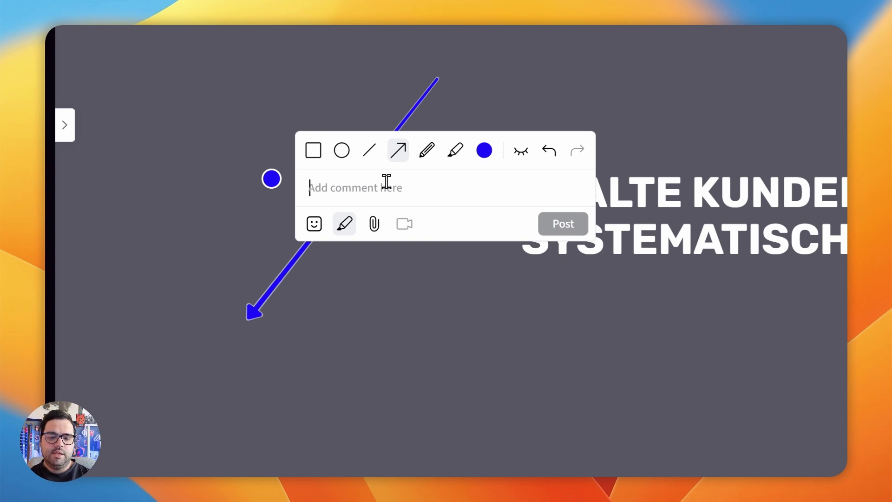
Post the comment beside the headline as "we're lacking eyebrows, short descriptive statement, + personal touch and of course, another CTA"
type("we're lacking eyebrows")
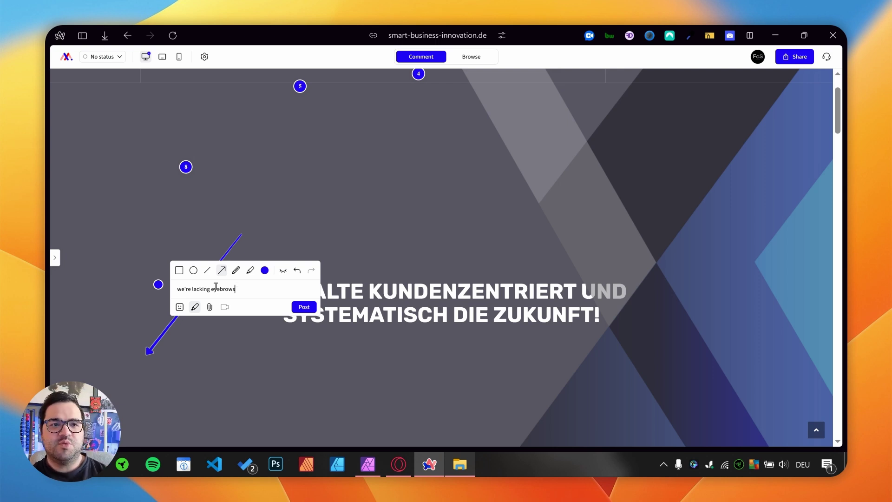
type(", short descriptio")
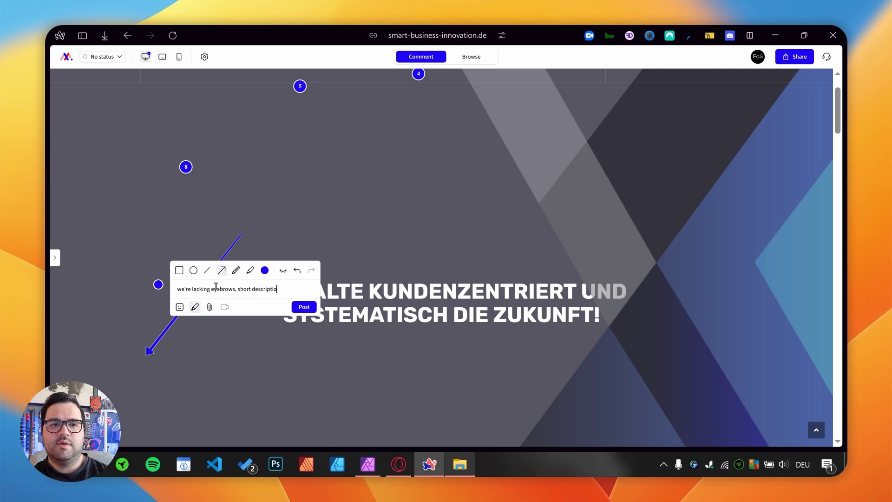
key("BackSpace")
type("ve statement")
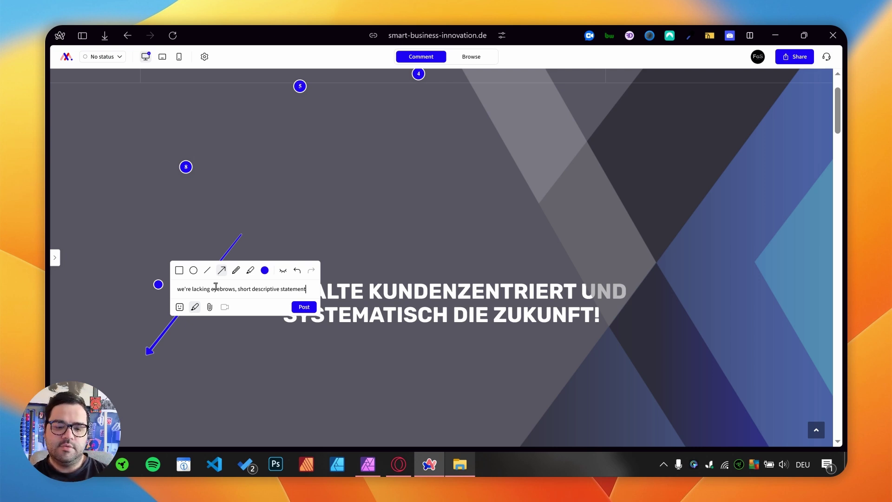
type(", + personal to")
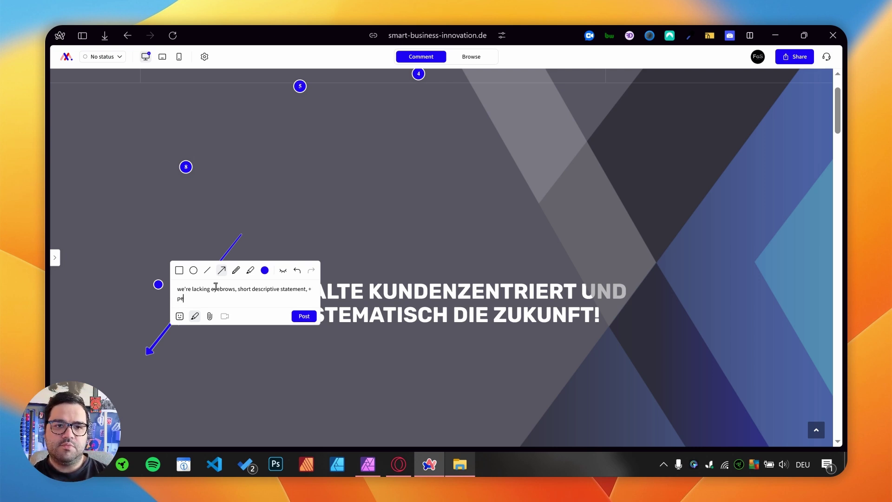
type("uch and ")
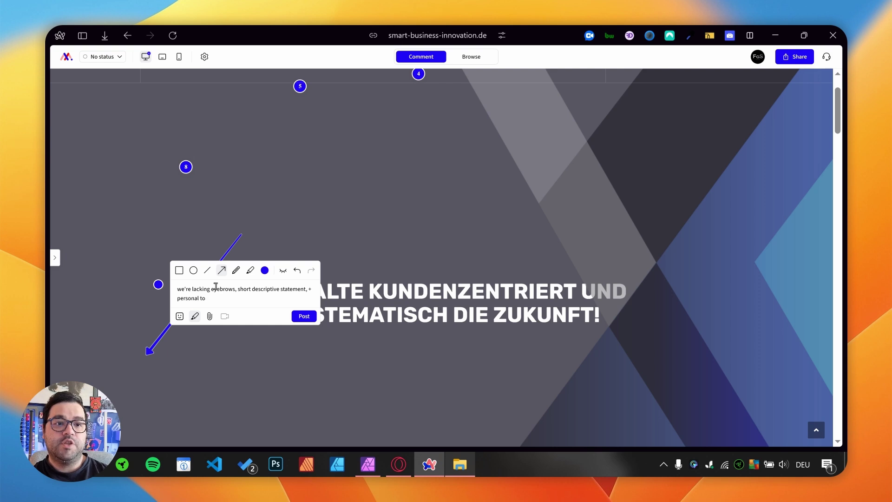
type("of")
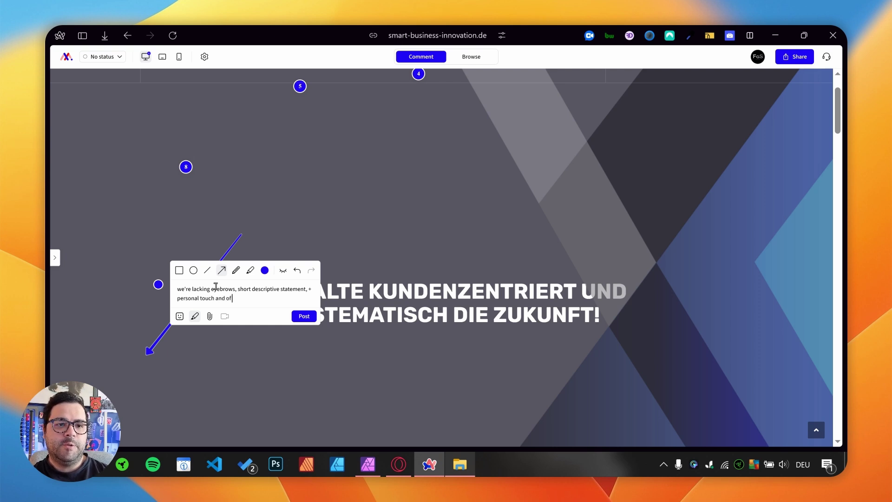
type(" course, another CTA")
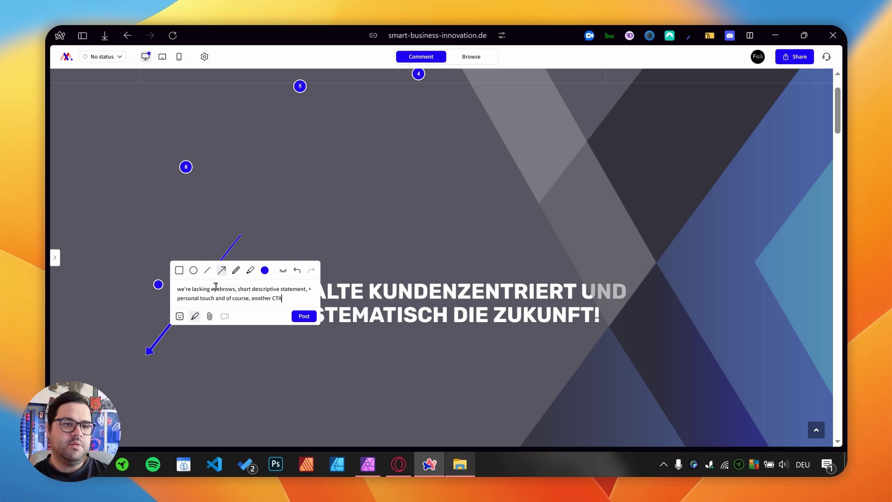
left_click(303, 316)
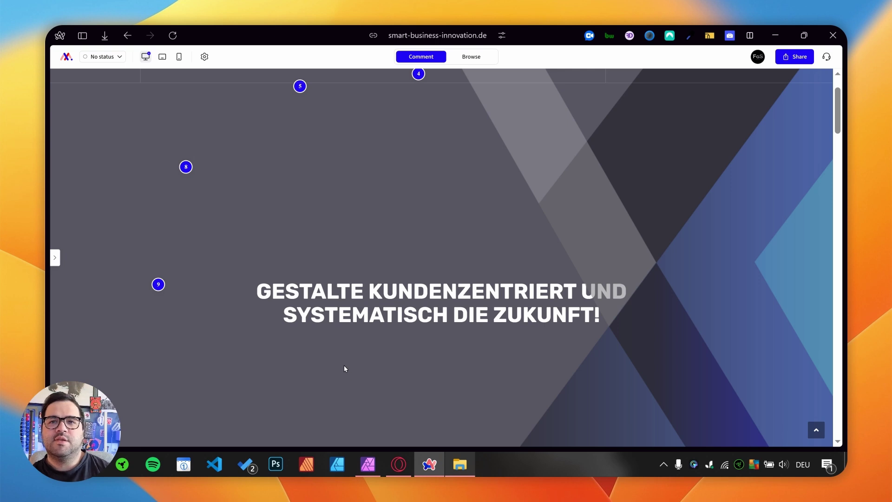
Pin a comment above the WER WIR SIND heading and draw an arrow pointing at the blue telescope icon
scroll(345, 274, "down", 3)
scroll(345, 271, "down", 6)
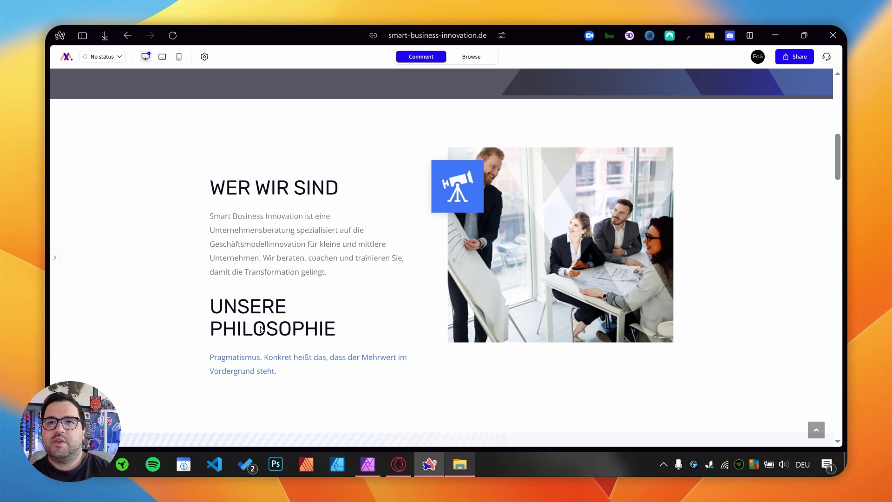
left_click(200, 146)
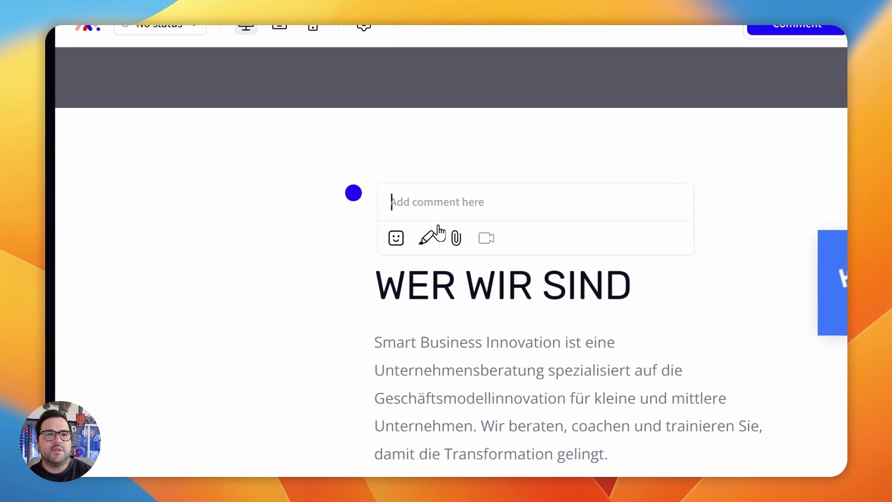
left_click(420, 242)
left_click(481, 176)
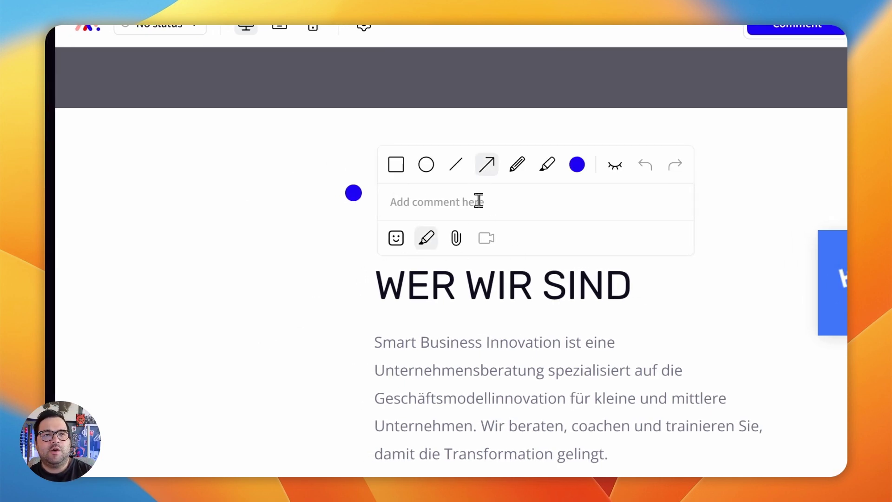
left_click_drag(693, 137, 729, 160)
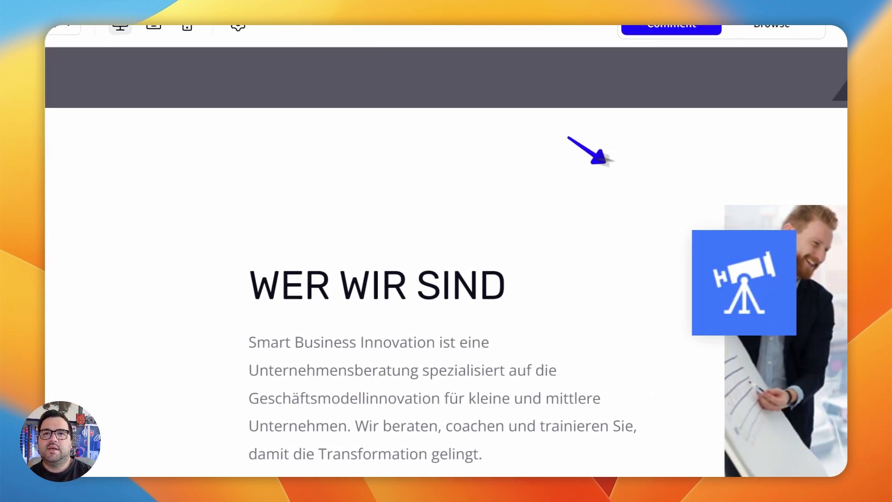
left_click_drag(605, 160, 667, 233)
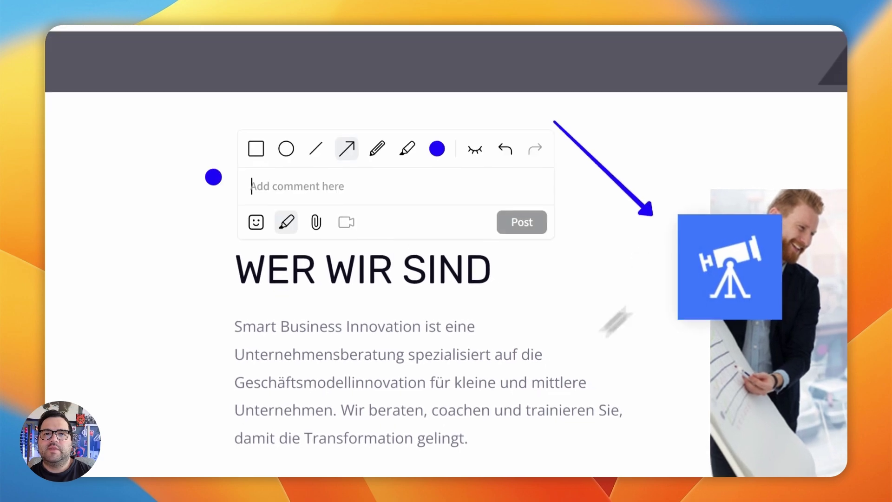
Post the icon comment as "what is this icon? no connection btw the messaging and the icon/stock image, the latter adds to the mismatching touch"
type("what is this ic")
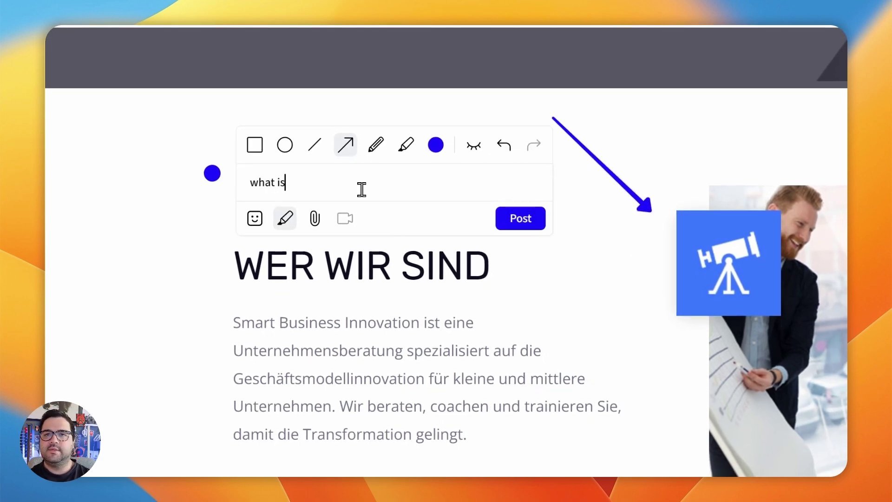
type("on?")
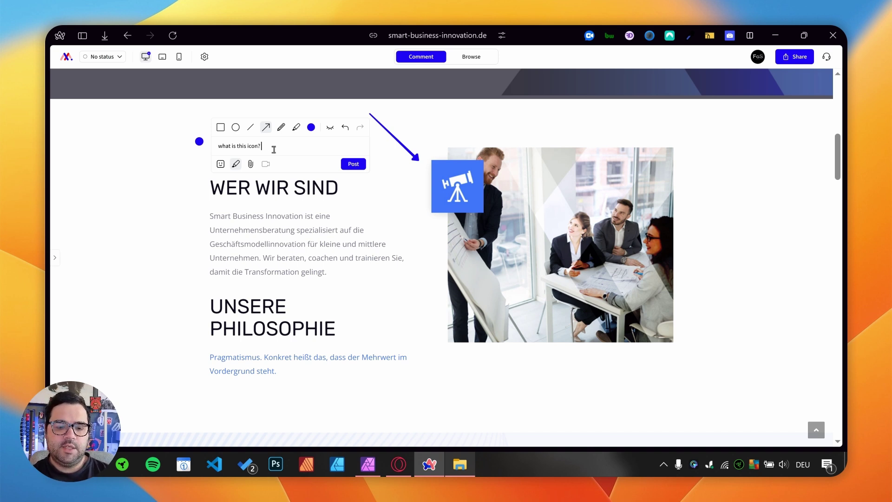
type("connection b")
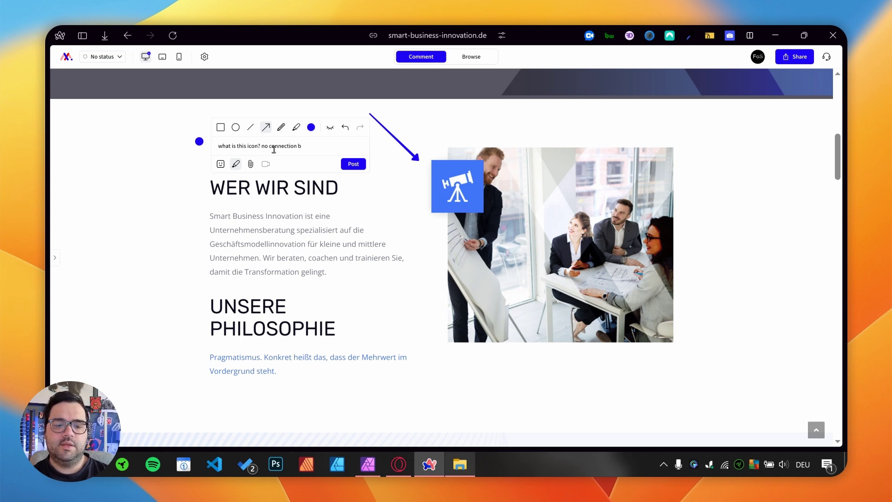
type("zww the")
type(" messaging and the ic")
type("on.")
type("stock image. ")
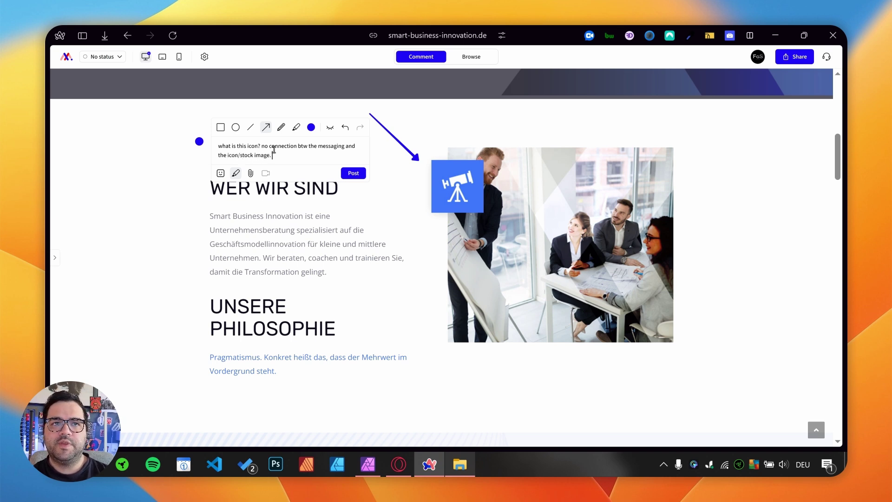
key("BackSpace")
key("BackSpace")
type(", the latter adds")
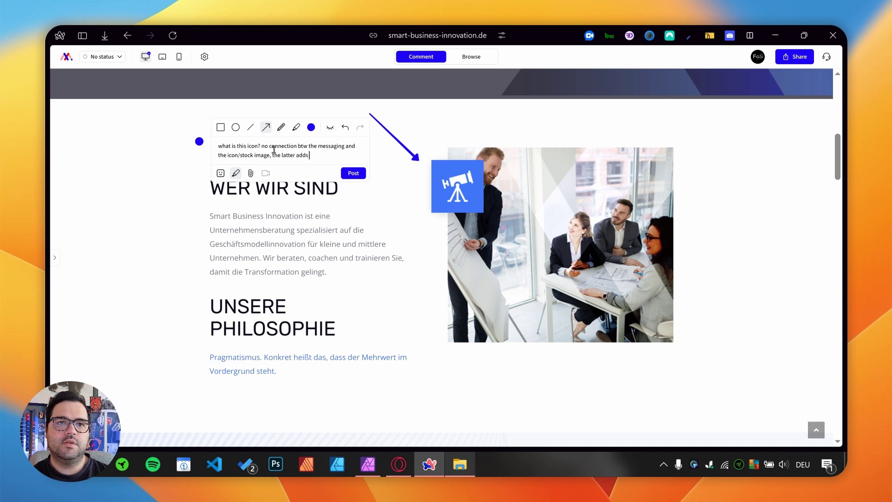
type(" to the mismatching touch")
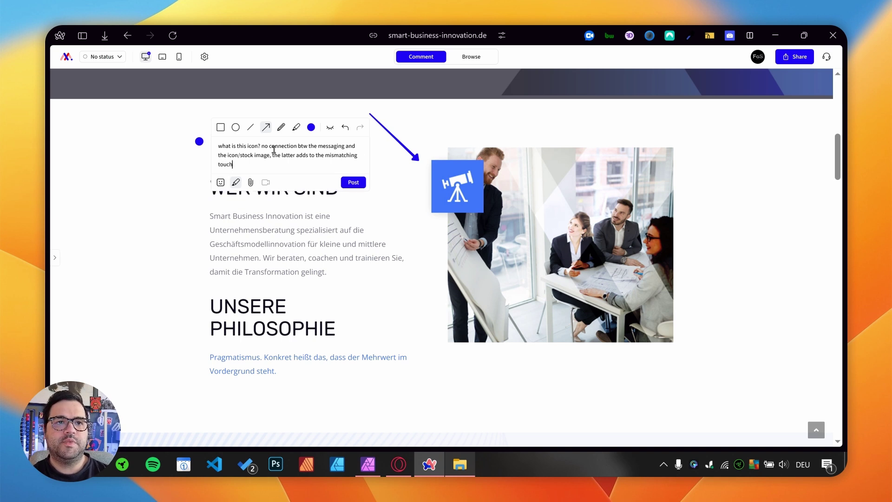
key("Return")
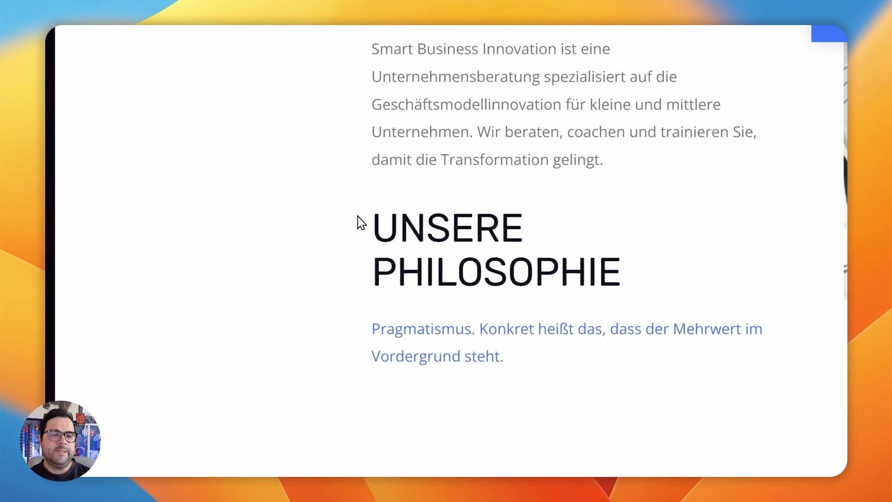
Pin a comment beside the UNSERE PHILOSOPHIE heading and draw a diagonal arrow from the lower left pointing at the heading
left_click(161, 279)
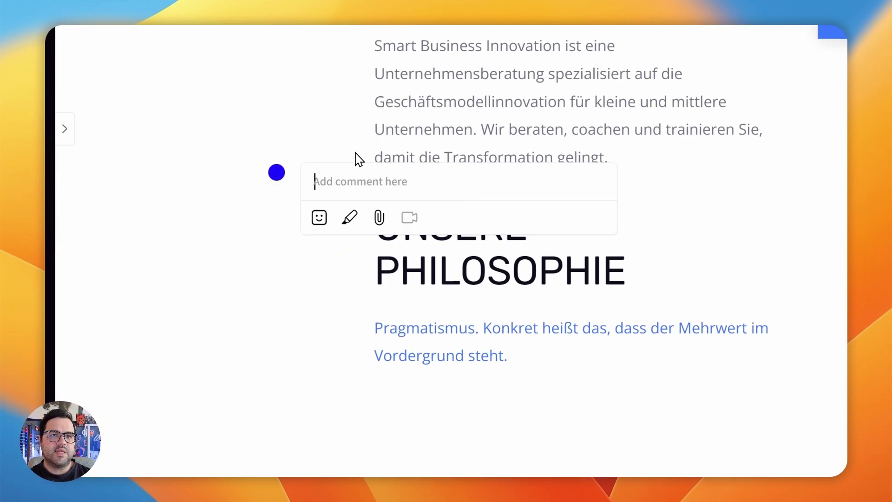
left_click(351, 215)
left_click(406, 155)
left_click_drag(203, 362, 339, 284)
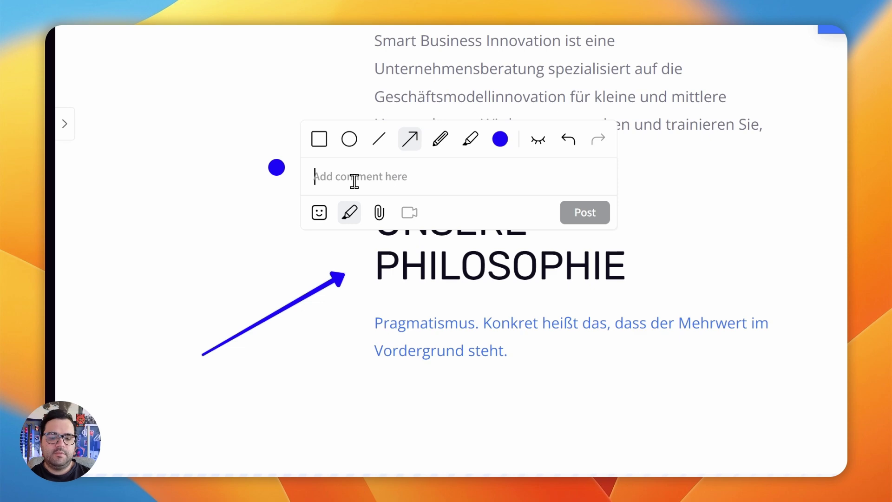
Write "in terms of CRO: philosophy does not belong here.", draw a second arrow at the blue Pragmatismus sentence and post the comment
type("in terms of C")
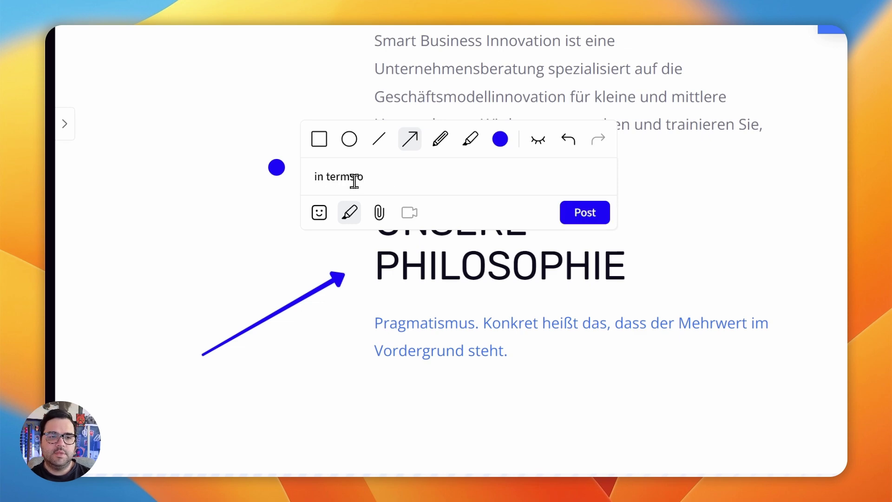
type("RO")
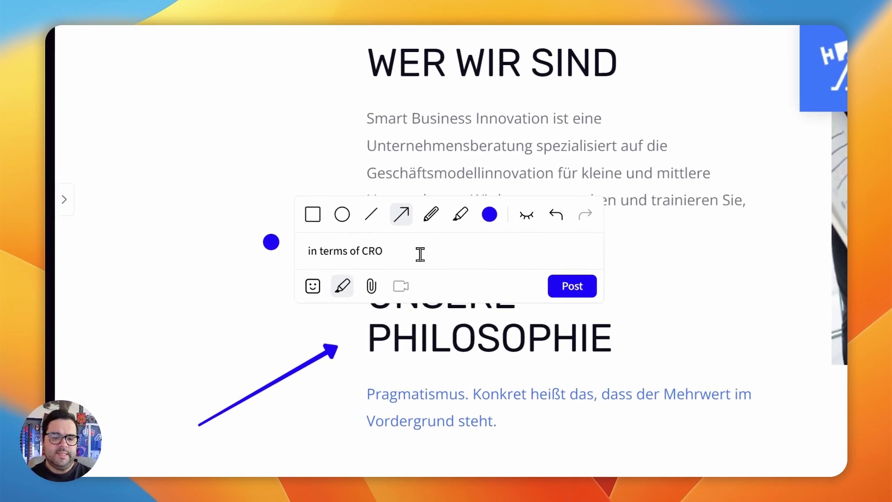
type(": phio")
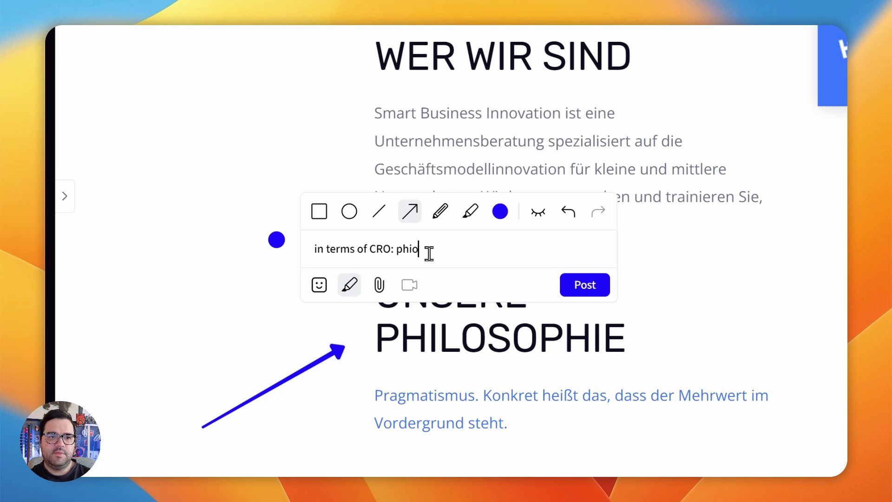
key("BackSpace")
type("losophy so")
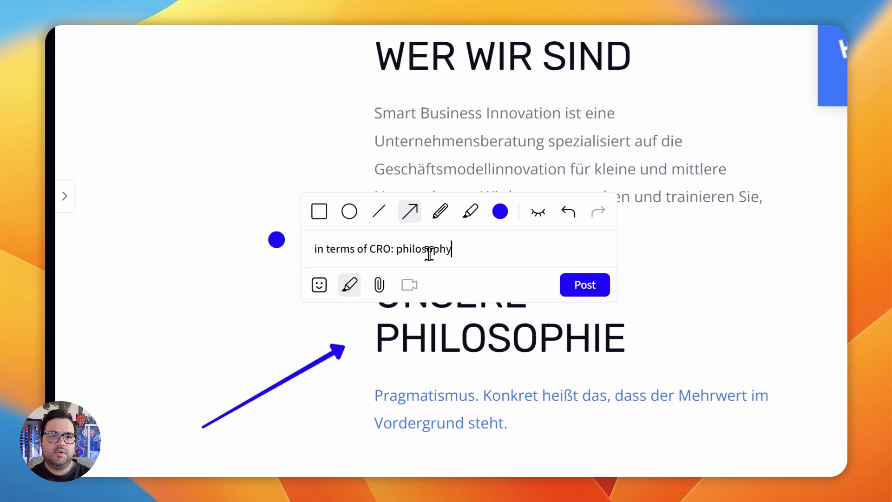
key("BackSpace")
key("BackSpace")
type("does not belong here.")
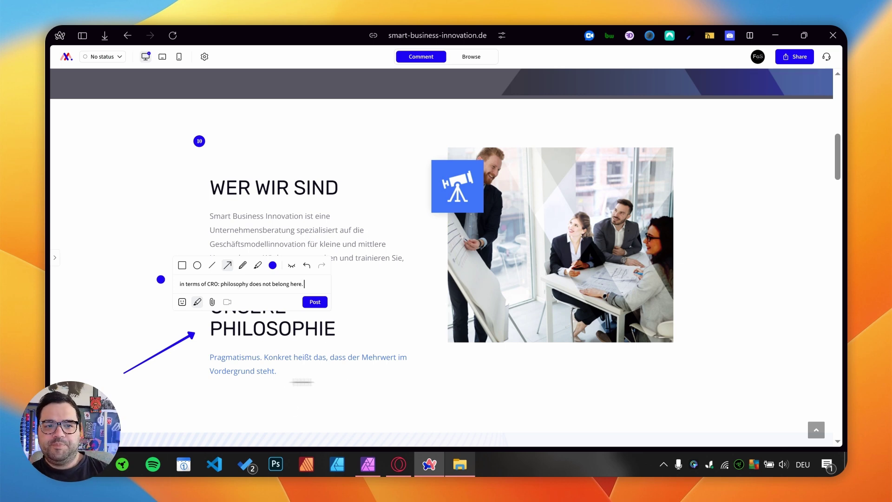
left_click_drag(338, 389, 301, 367)
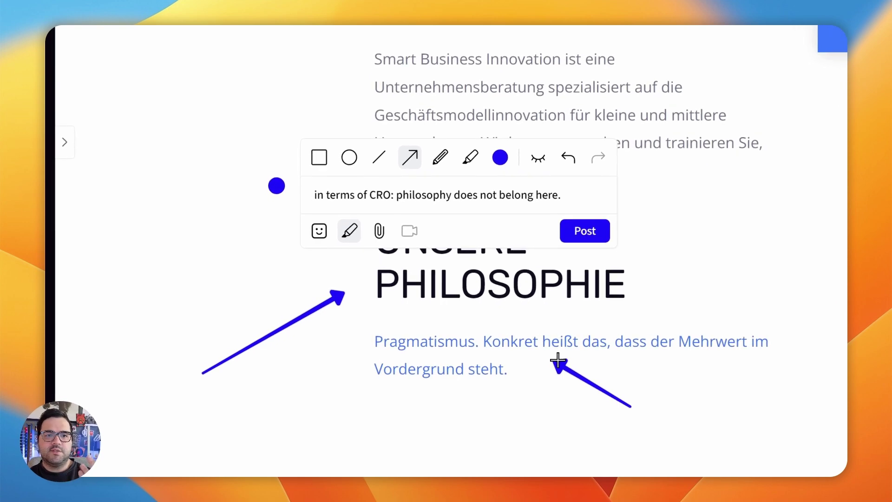
left_click(566, 244)
Pin a comment in the empty area to the right of the team meeting photo and enter "stock image"
scroll(312, 142, "up", 2)
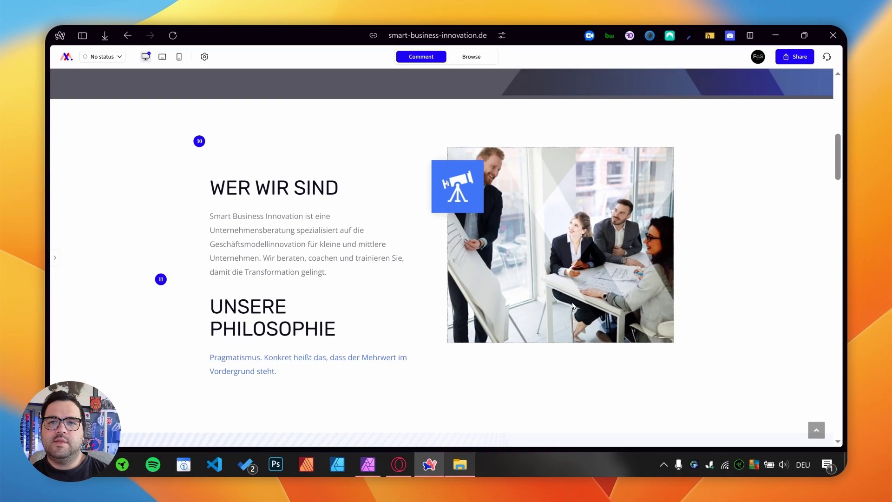
left_click(734, 202)
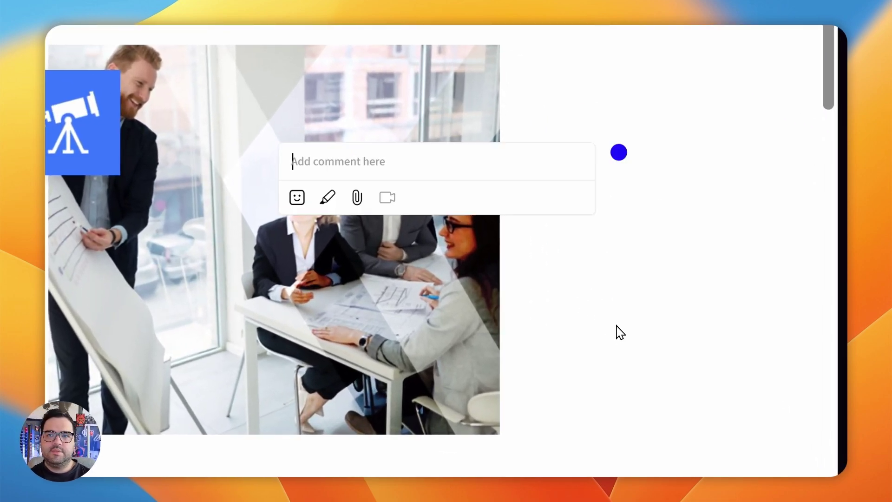
type("stock image")
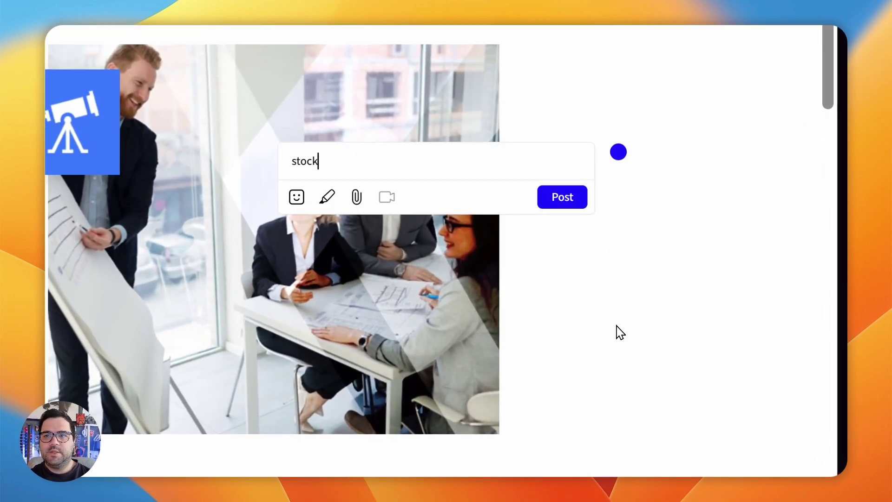
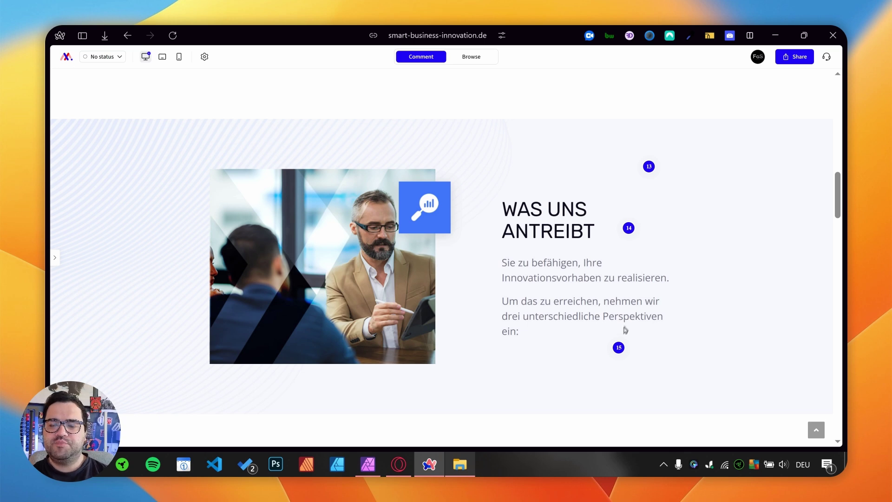
Pin a comment beside the first paragraph under WAS UNS ANTREIBT and post "spacing is too tight."
left_click(658, 260)
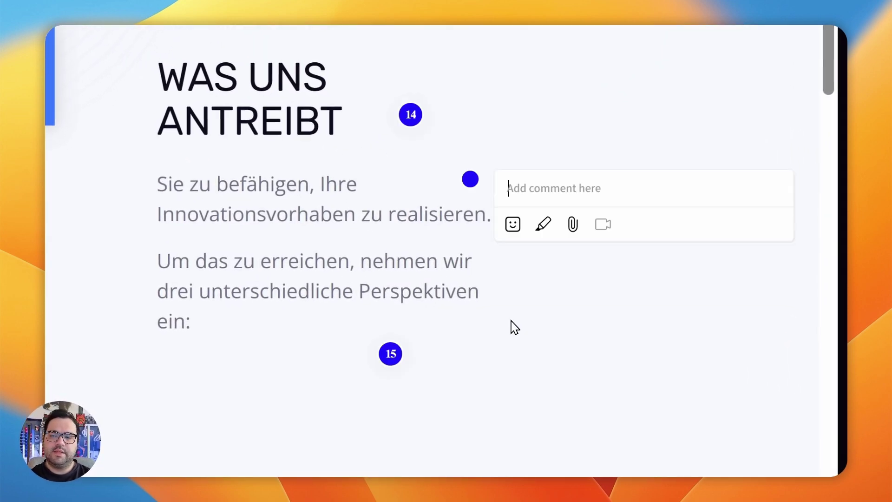
type("spacing is too tight.")
key("Return")
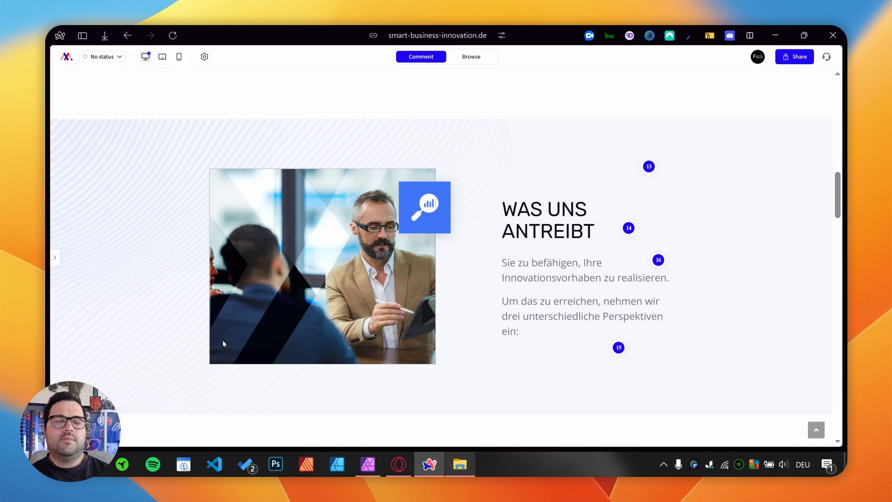
Pin a comment to the upper left of the Kundenperspektive column and post text beginning "generic USP's: no concrete idea"
scroll(223, 342, "down", 5)
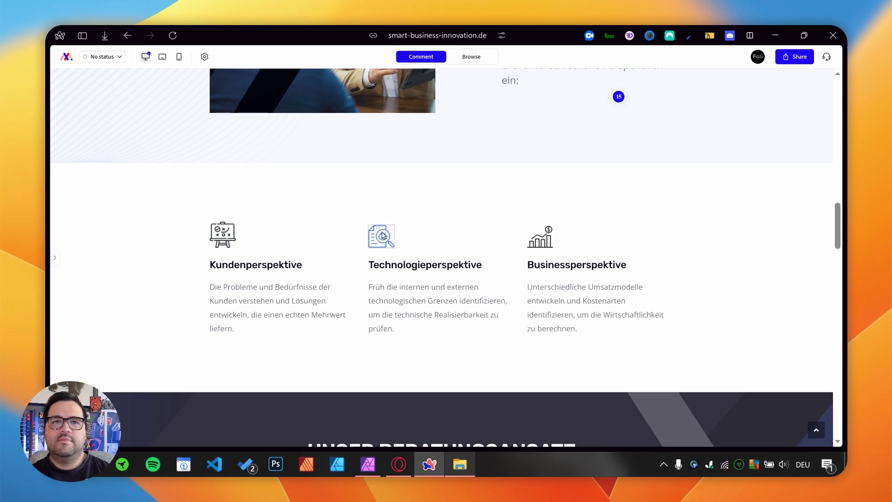
left_click(144, 194)
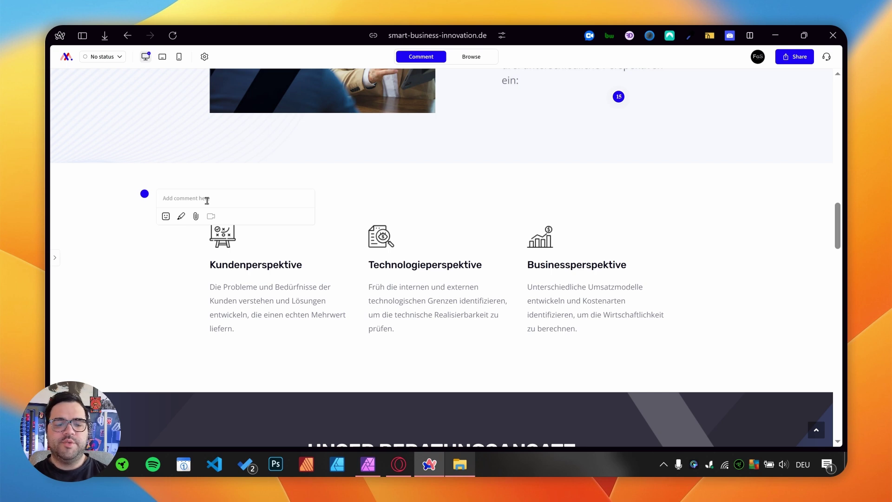
type("s: no concrete idea whz")
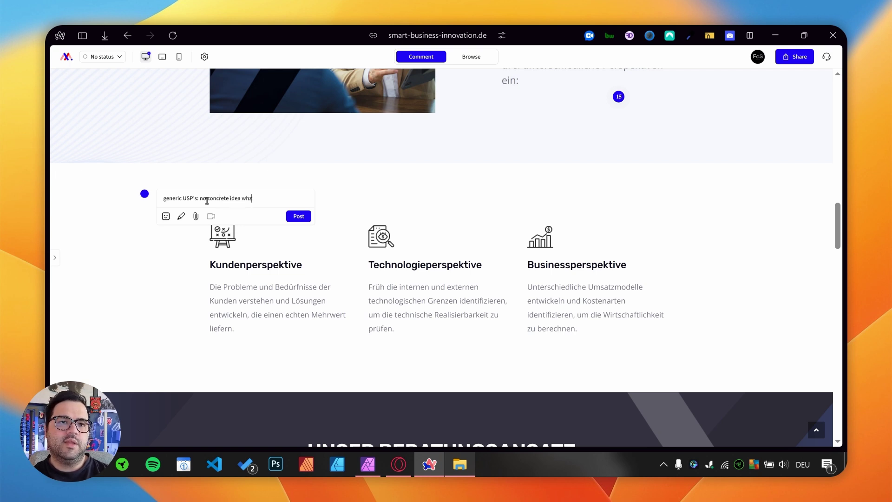
key("Return")
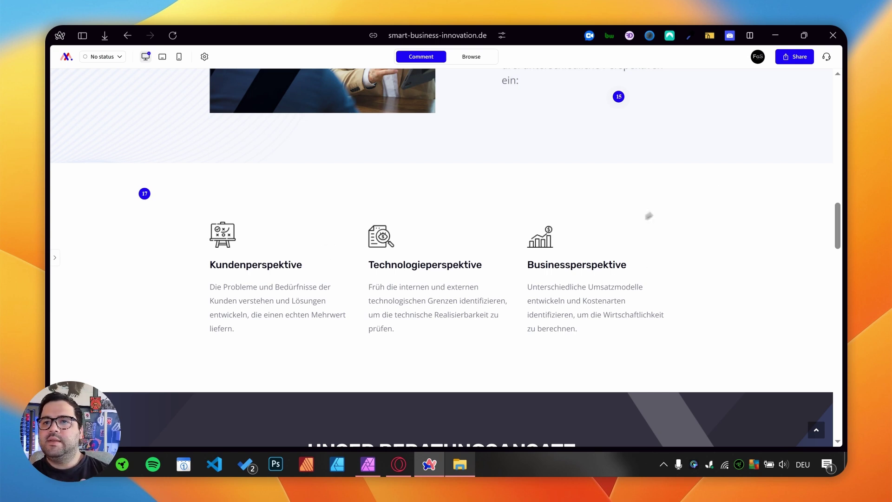
Pin a comment above the Businessperspektive column and draw two arrows pointing at its heading from the right and the upper left
left_click(649, 204)
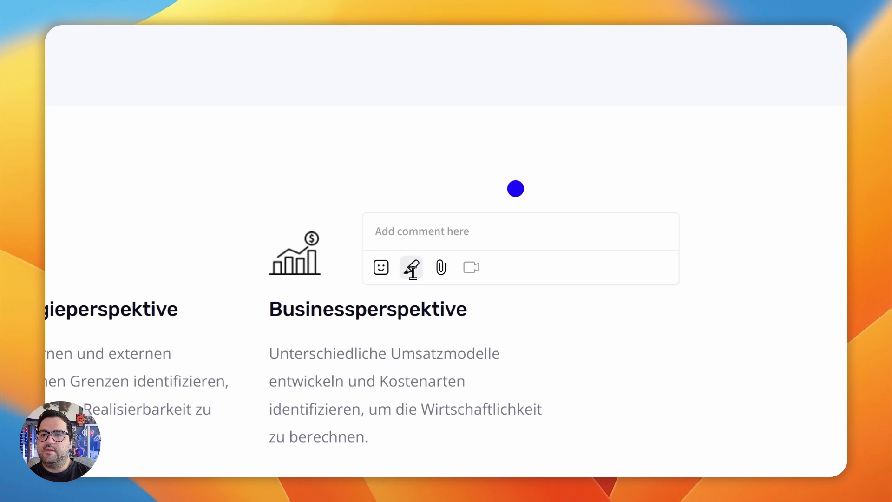
left_click(411, 268)
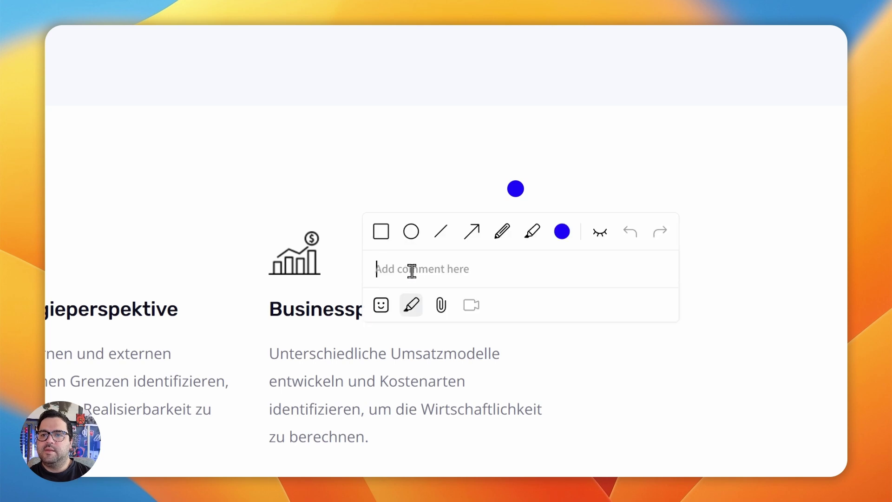
left_click(471, 232)
left_click_drag(645, 329, 467, 328)
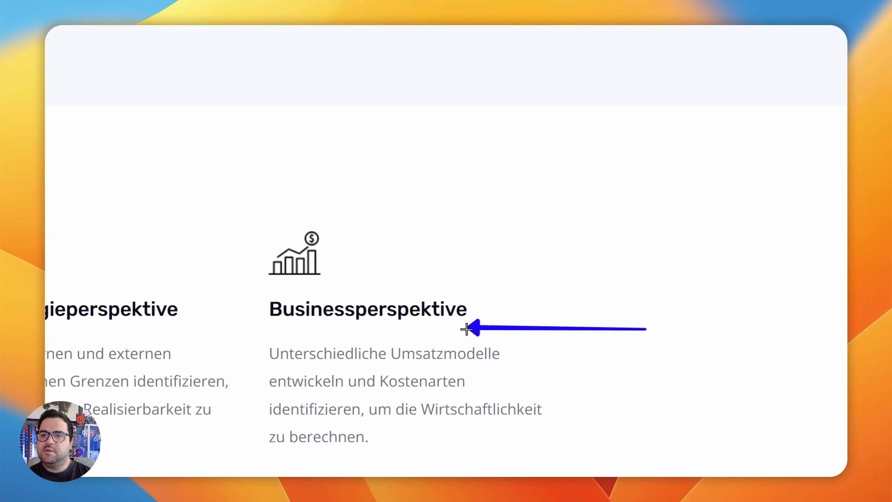
left_click_drag(286, 257, 360, 303)
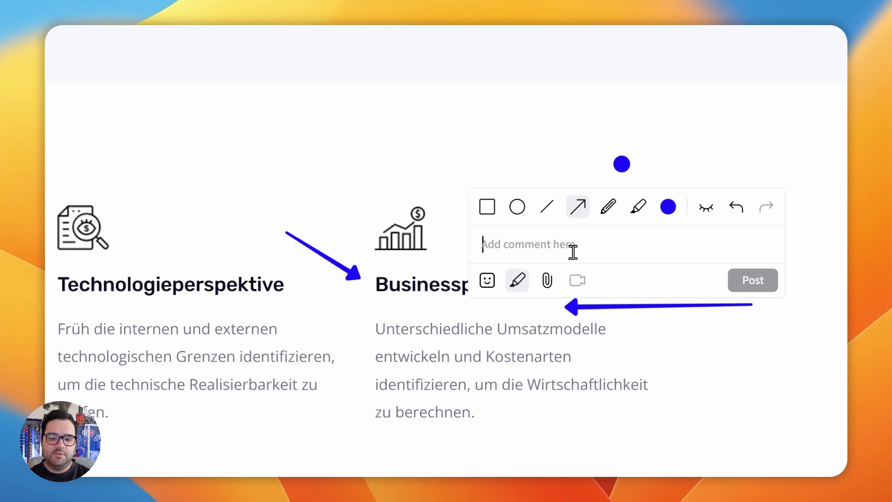
Post the Businessperspektive comment as "font sizes, hierarchy"
type("font sizes")
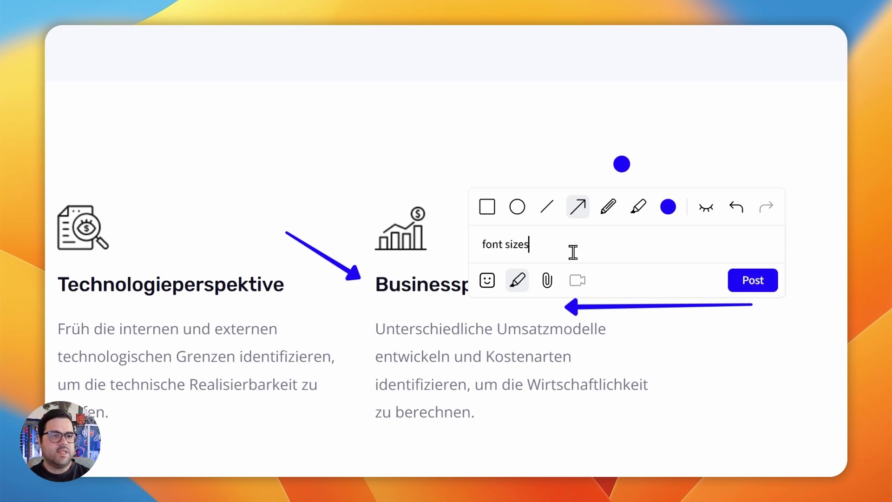
type(", hierarchy")
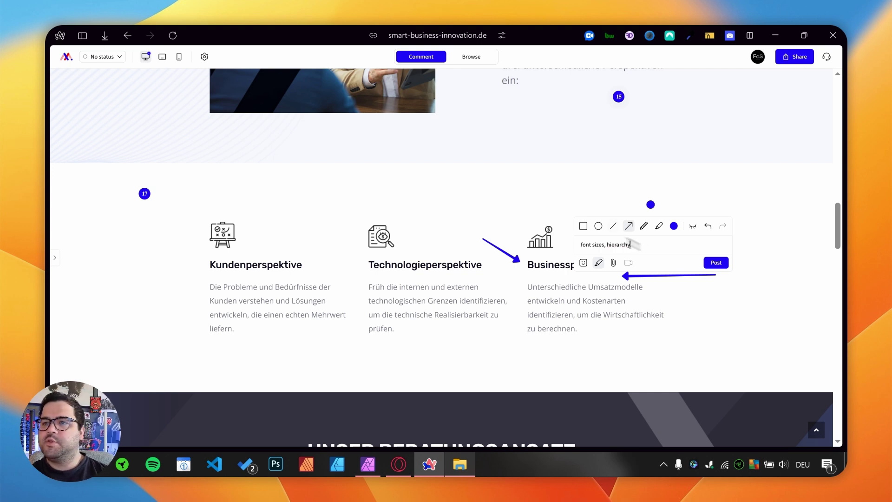
left_click(711, 262)
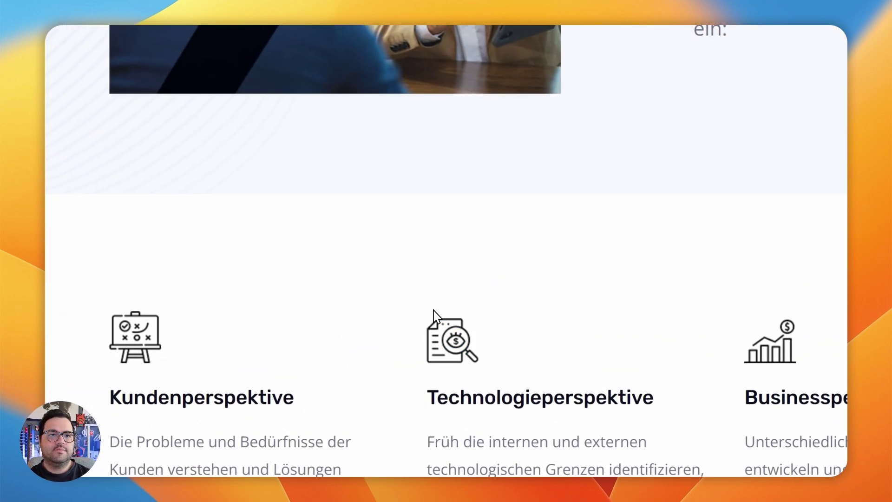
Pin a comment above the Technologieperspektive column and draw one arrow to the Businessperspektive icon and another to the Technologieperspektive icon
left_click(529, 284)
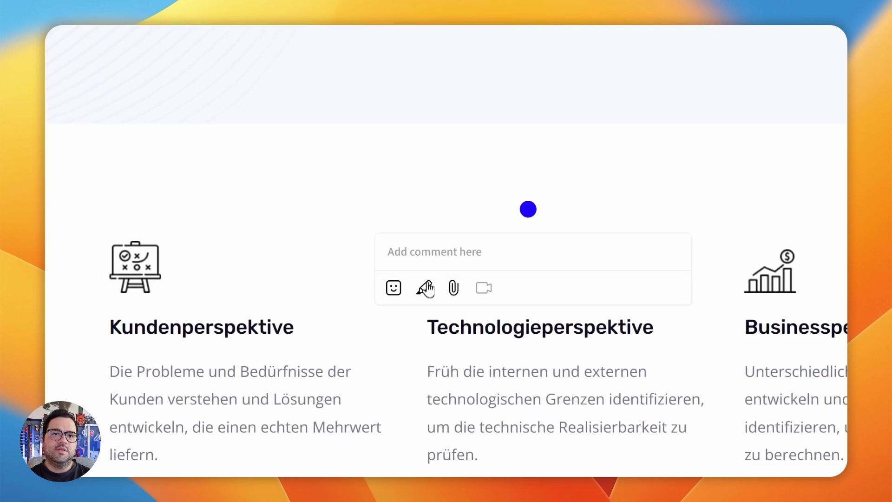
left_click(425, 288)
left_click(483, 261)
scroll(583, 209, "right", 5)
left_click_drag(515, 203, 570, 242)
left_click_drag(391, 181, 269, 255)
scroll(306, 265, "left", 2)
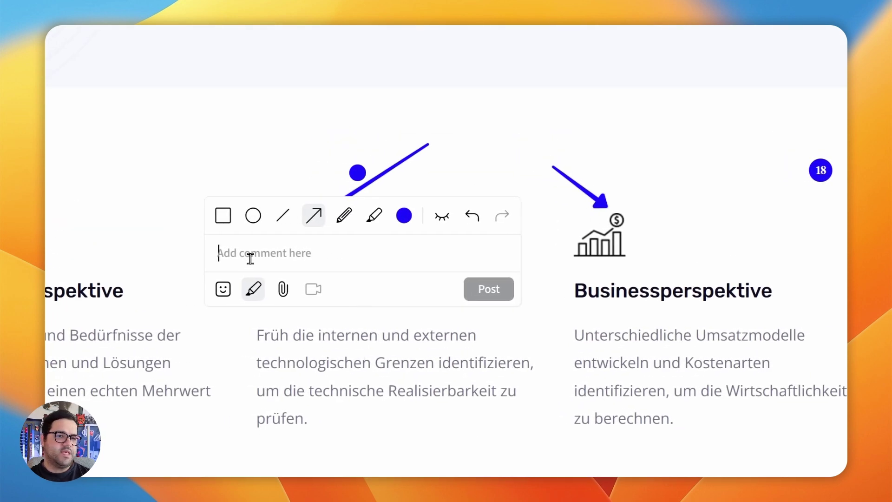
Post the Technologieperspektive comment as "dollar sign"
type("dollar sing")
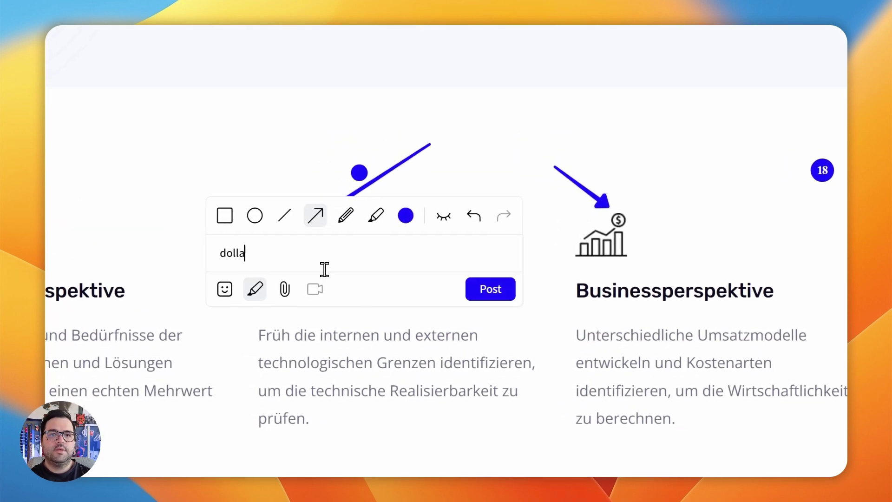
type("gn")
key("Return")
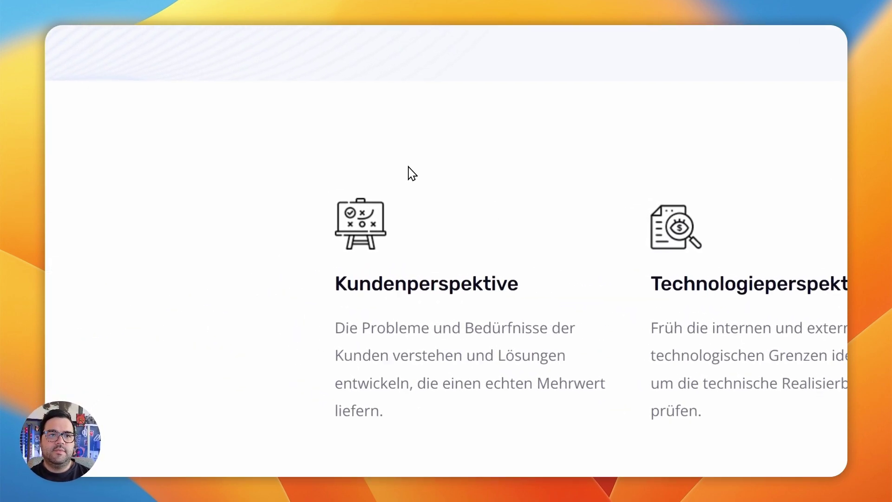
Pin a comment above the Kundenperspektive column, draw an arrow toward its icon and post "hover color changes for some reason"
left_click(441, 170)
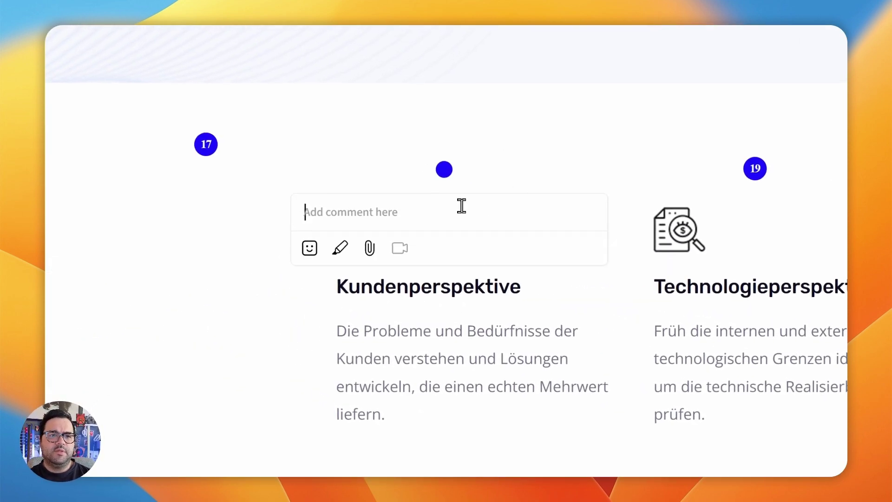
left_click(335, 248)
left_click_drag(462, 129, 376, 212)
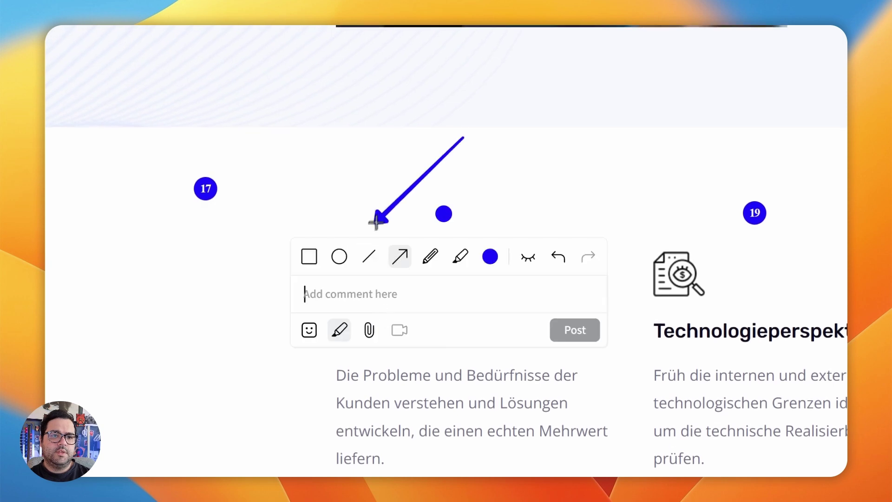
type("hover color")
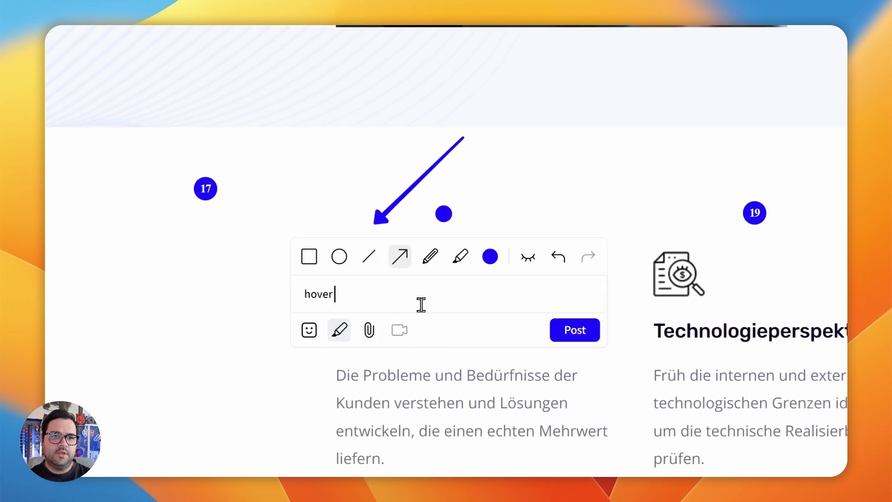
type(" changes for some r")
type("eason")
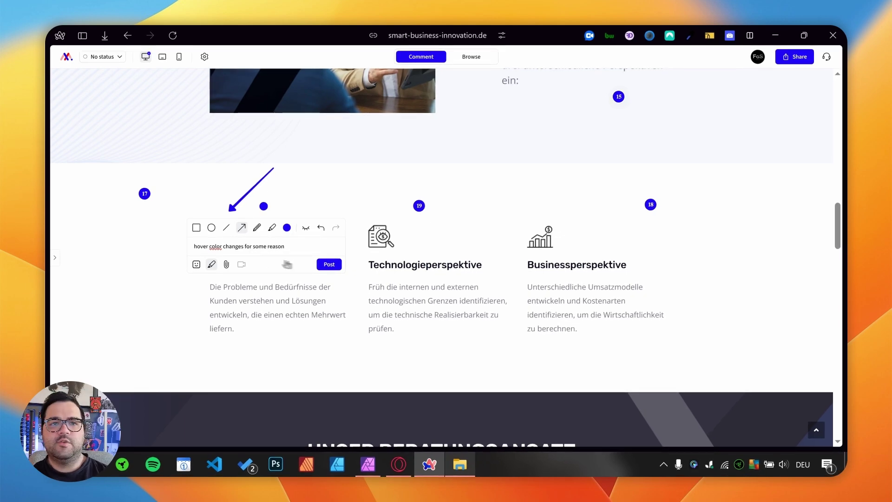
left_click(328, 264)
Test where the Beratungsgespräch button in the Unser Beratungsansatz section leads, and return to that section
scroll(494, 193, "down", 5)
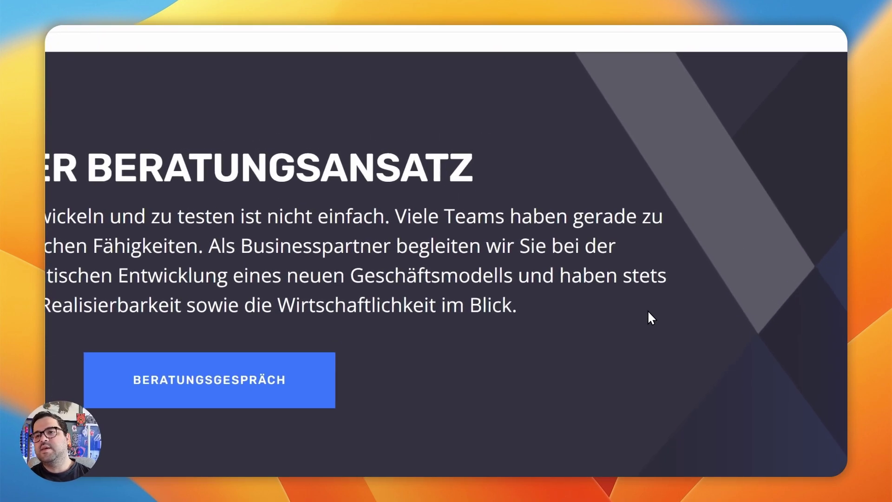
left_click(664, 210)
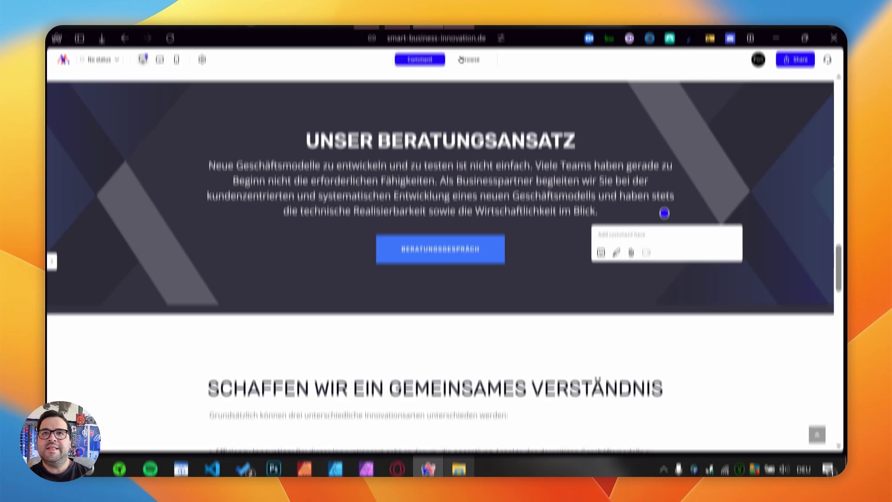
left_click(262, 394)
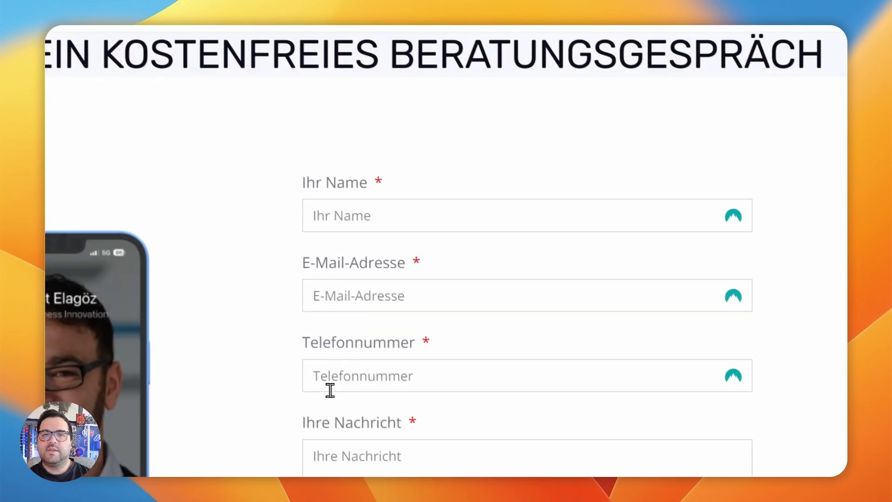
scroll(334, 180, "up", 15)
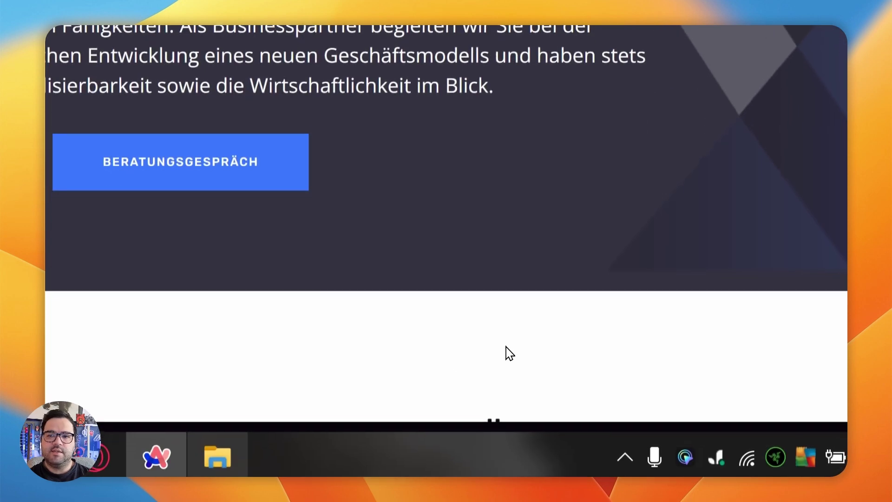
Pin a comment to the right of the Beratungsgespräch button and post "genereci background, sudden huge font size disparities"
left_click(510, 255)
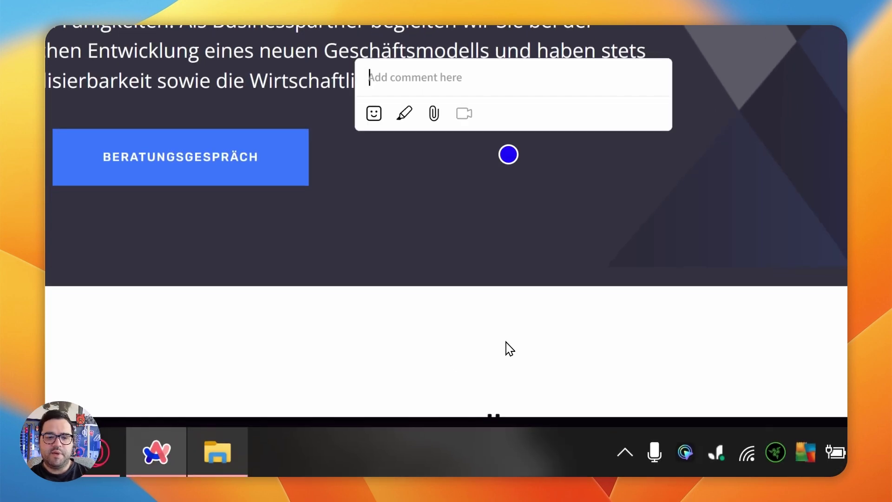
type("genereci background, sudden huge font size disparities")
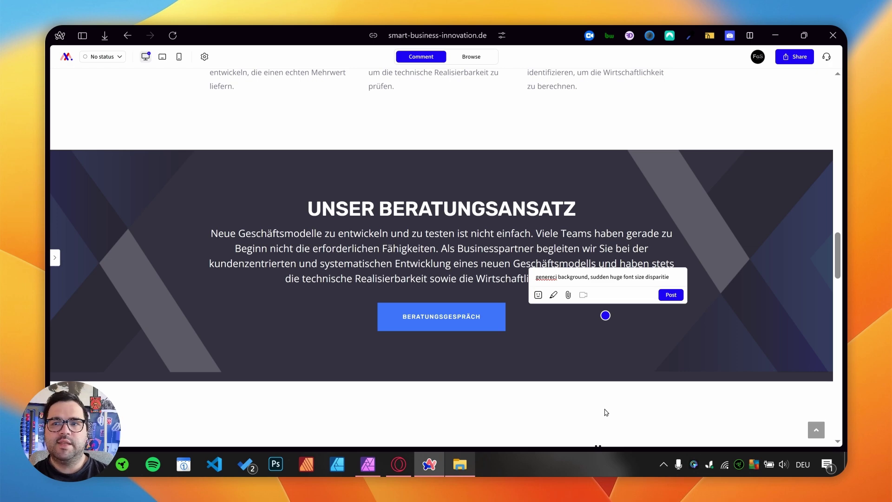
key("Return")
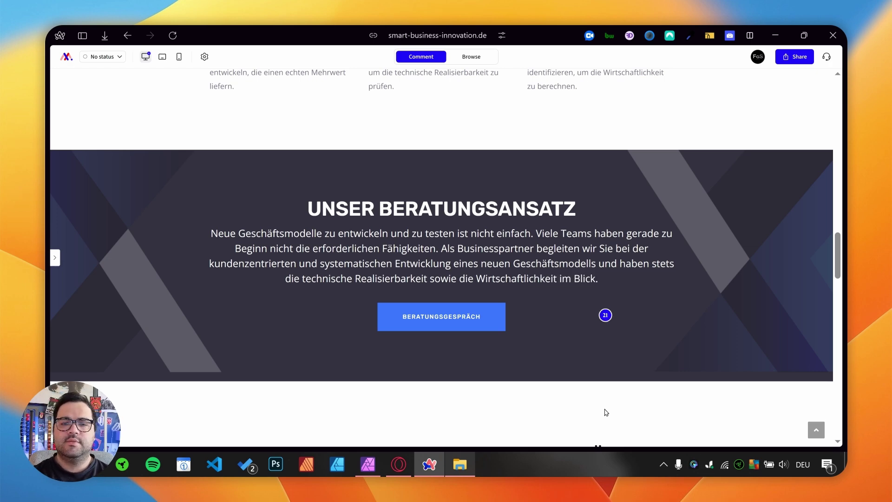
Pin a comment left of the innovation types list and draw three arrows at the Efficiency, Sustaining and Transformative Innovation bullets
scroll(515, 264, "down", 4)
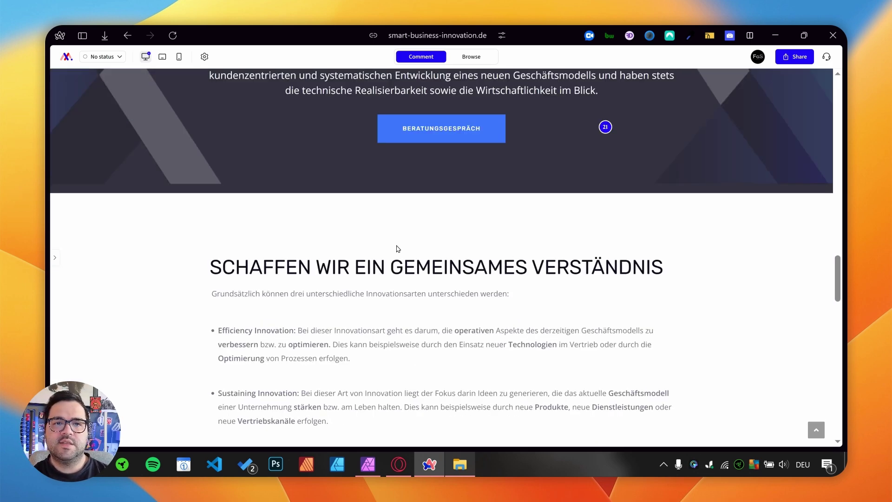
scroll(397, 251, "down", 1)
scroll(255, 217, "down", 1)
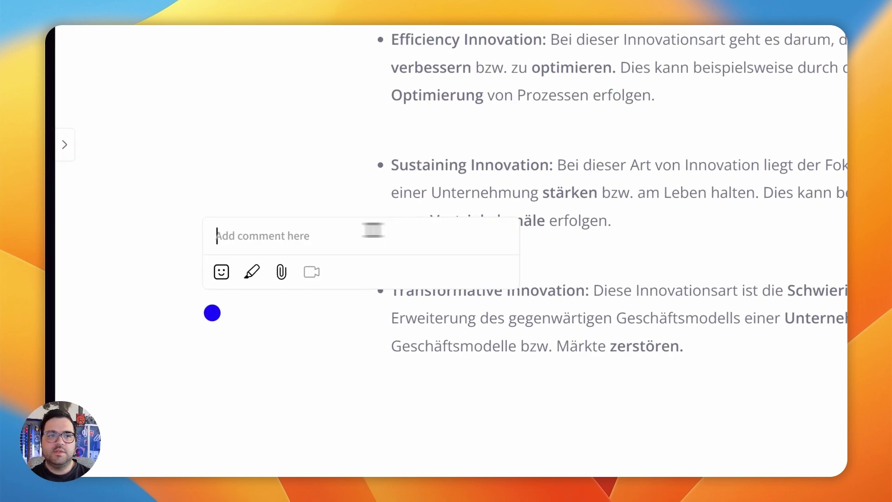
left_click(252, 272)
left_click(305, 201)
left_click_drag(236, 364, 371, 312)
left_click_drag(236, 90, 374, 161)
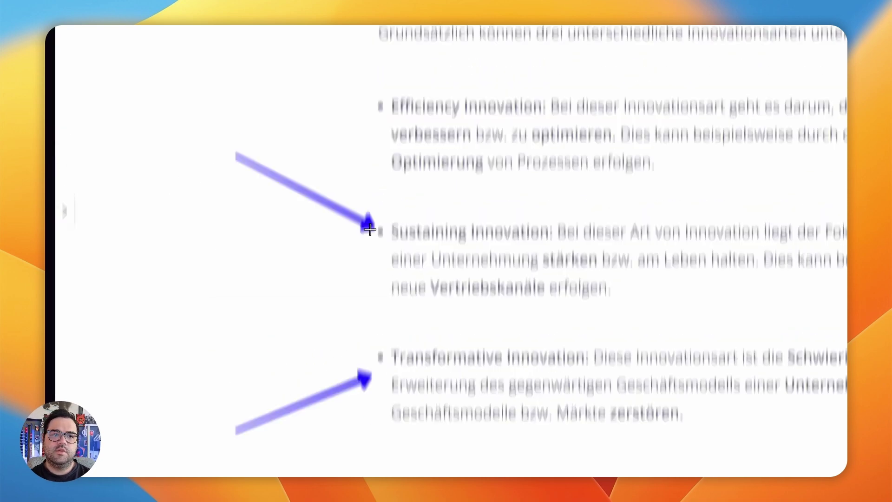
left_click_drag(194, 141, 346, 263)
key("Escape")
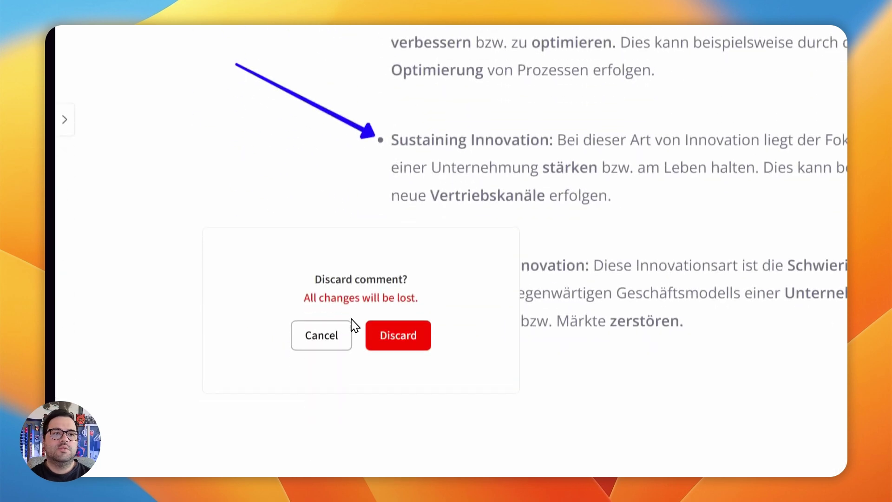
left_click(330, 339)
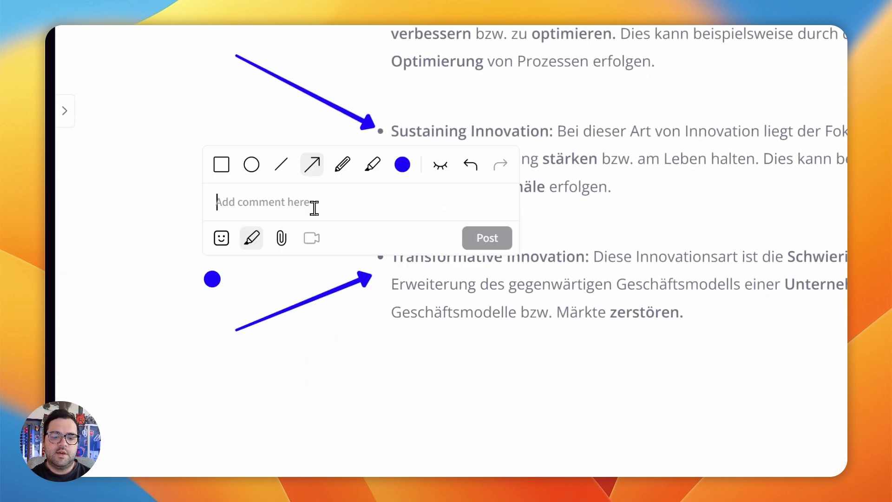
Post the innovation list comment as "not enough hierarchy or contrast. bold is too light."
type("not enough hiearh")
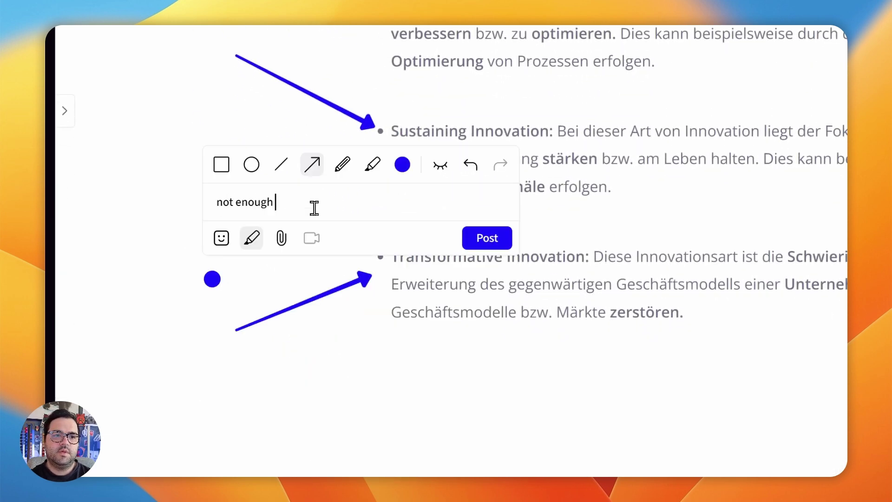
key("BackSpace")
key("BackSpace")
key("BackSpace")
type("rarchy o")
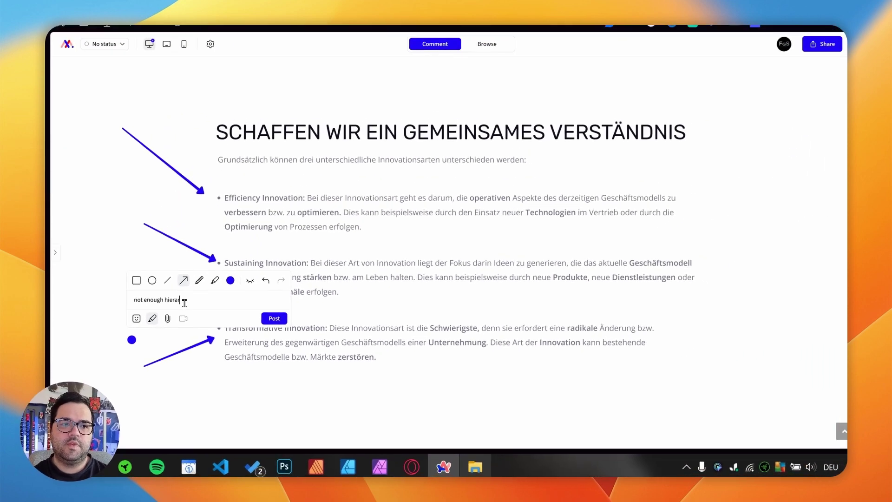
type("r contrast. bold is too light.")
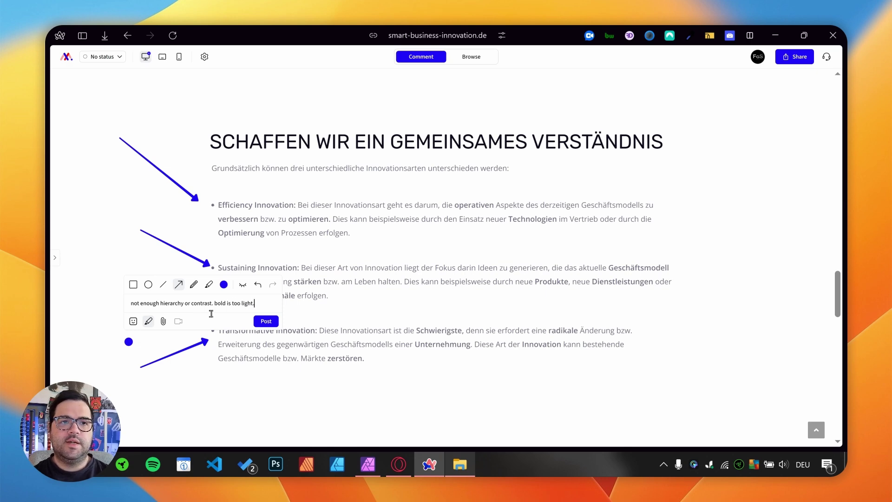
key("Return")
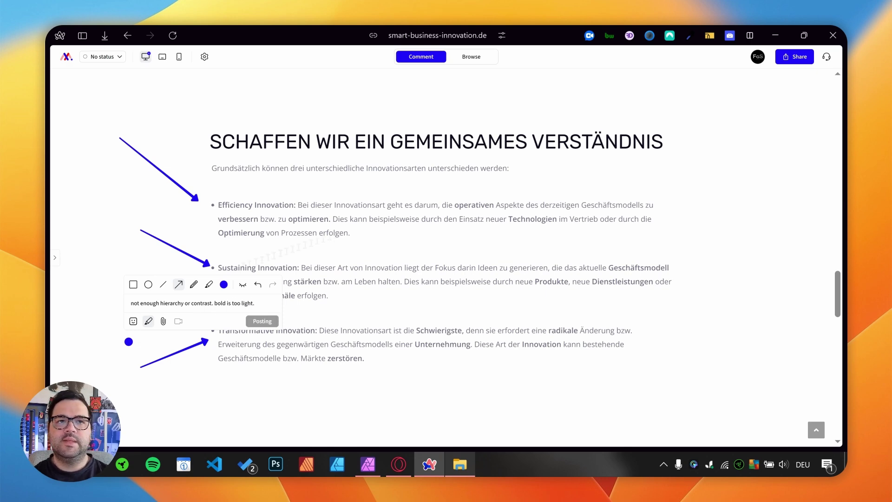
Pin a comment below the end of the Gemeinsames Verständnis heading and draw three arrows at the gaps around the list paragraphs
left_click(637, 178)
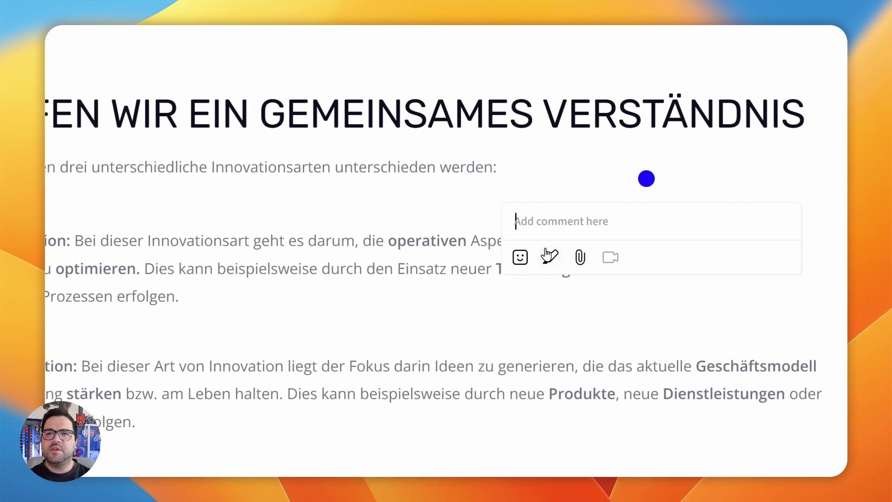
left_click(547, 249)
left_click(604, 221)
left_click_drag(597, 149, 448, 195)
left_click_drag(355, 296, 214, 320)
left_click_drag(271, 399, 164, 439)
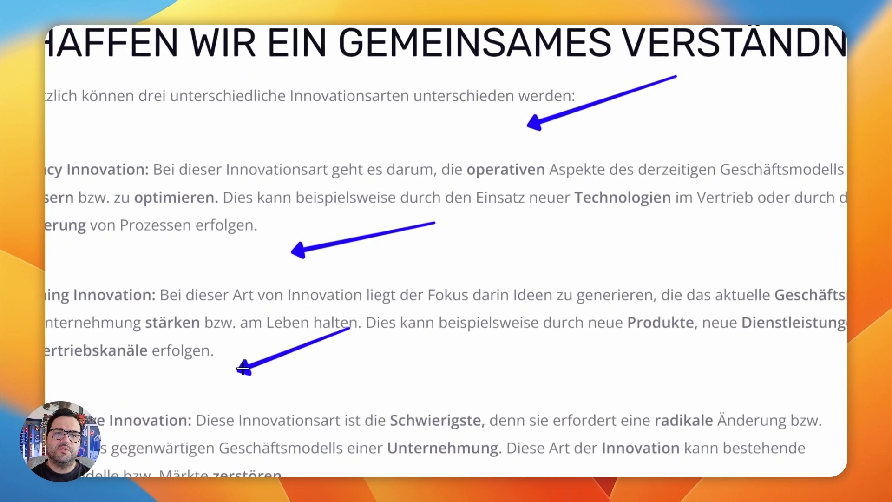
Post the paragraph gaps comment with text beginning "spacing is"
left_click(649, 183)
type("spacing is f")
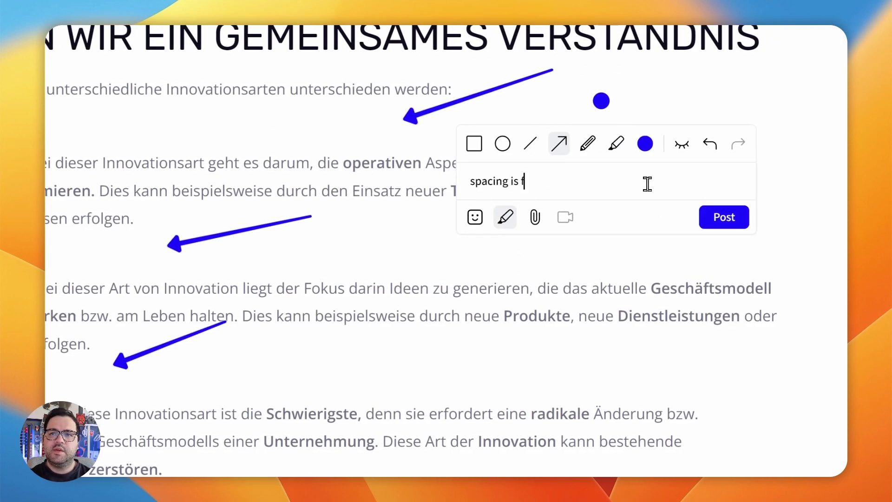
type("ff.")
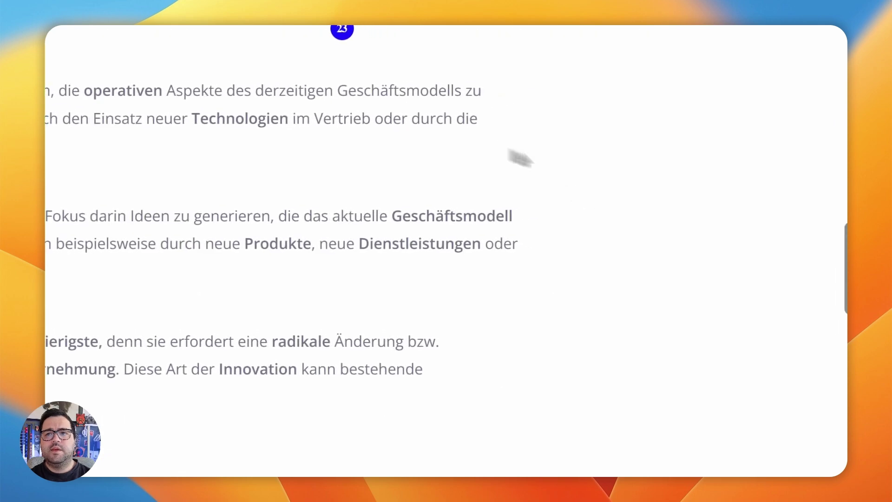
Pin a comment left of the Business Model Innovation as a Service column and draw an arrow pointing toward the column
scroll(519, 158, "down", 5)
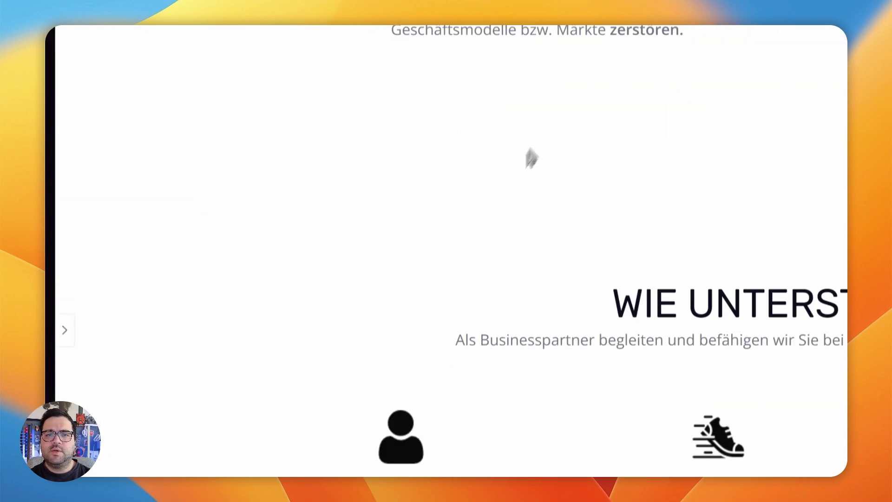
scroll(442, 233, "up", 1)
scroll(454, 231, "down", 3)
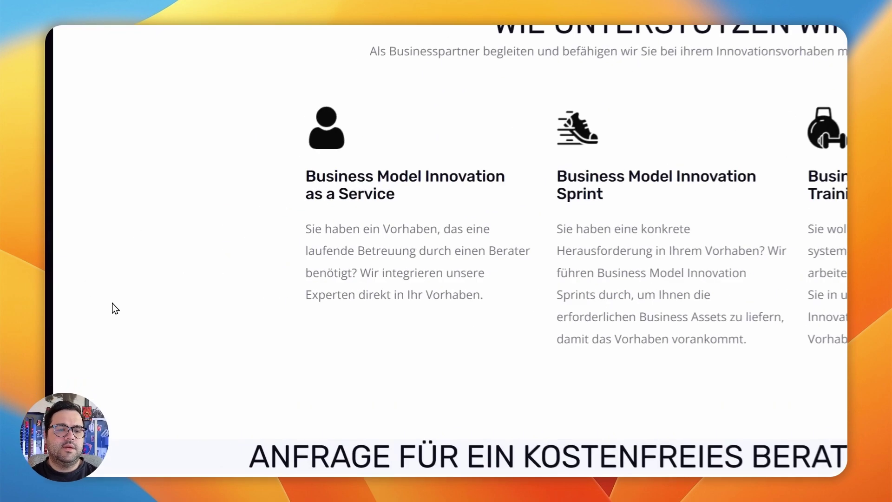
left_click(112, 304)
left_click(168, 338)
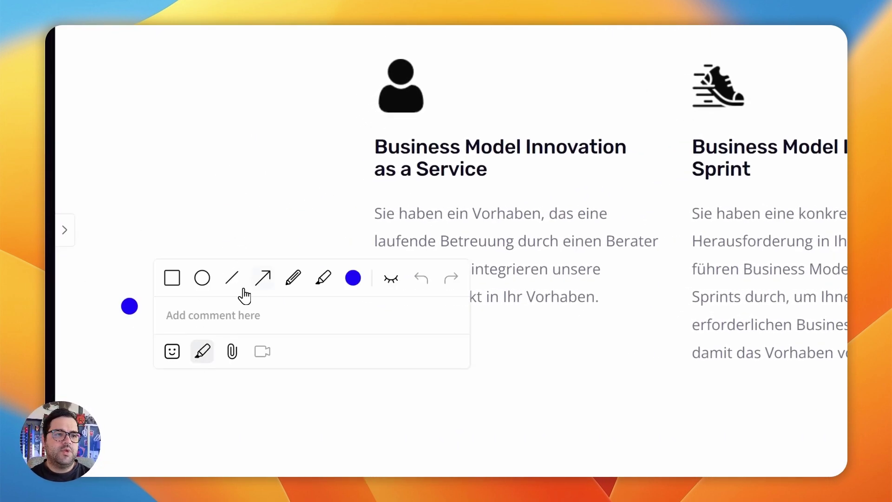
left_click(262, 278)
left_click_drag(159, 144, 288, 203)
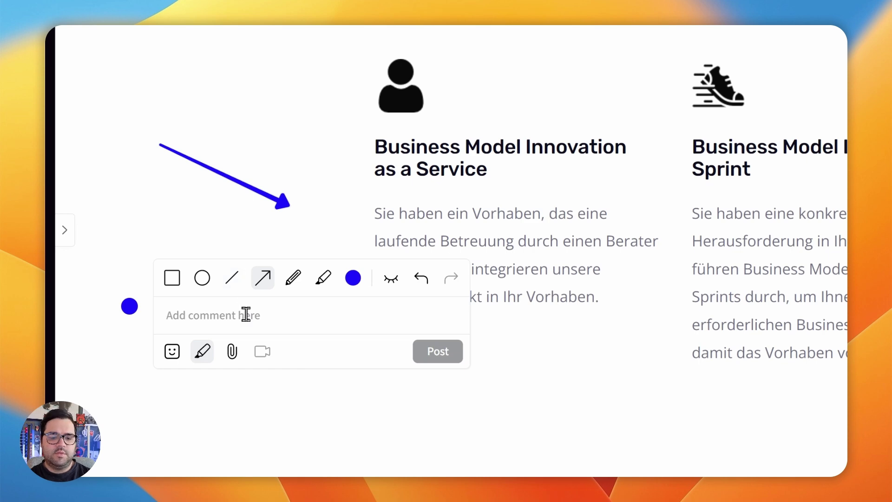
Post the Wie unterstützen wir comment with text beginning "useless repetition of the layout. icons and its sizes"
type("useless repeti")
type("tion of the lay")
type("out")
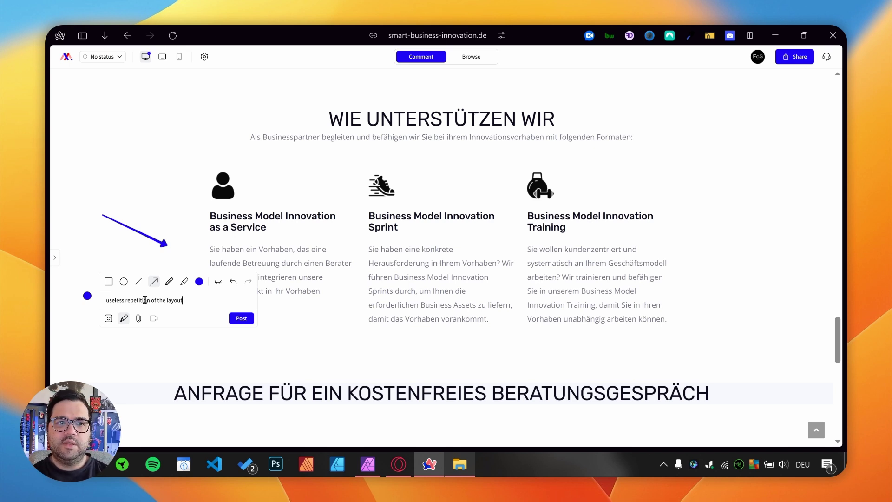
type(". icon")
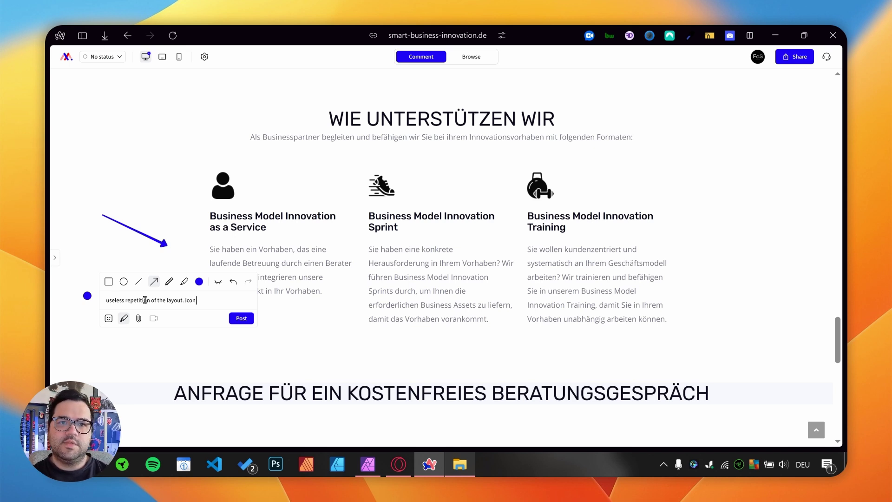
type("s and its sizes are fo")
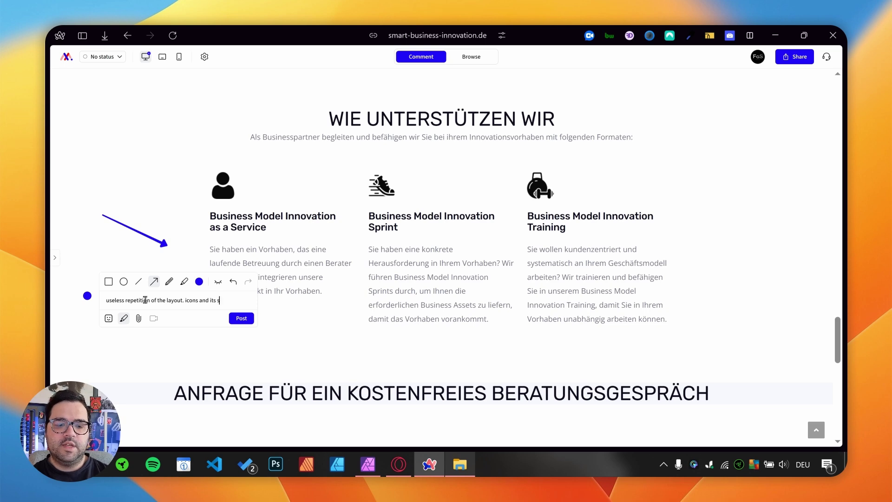
key("Return")
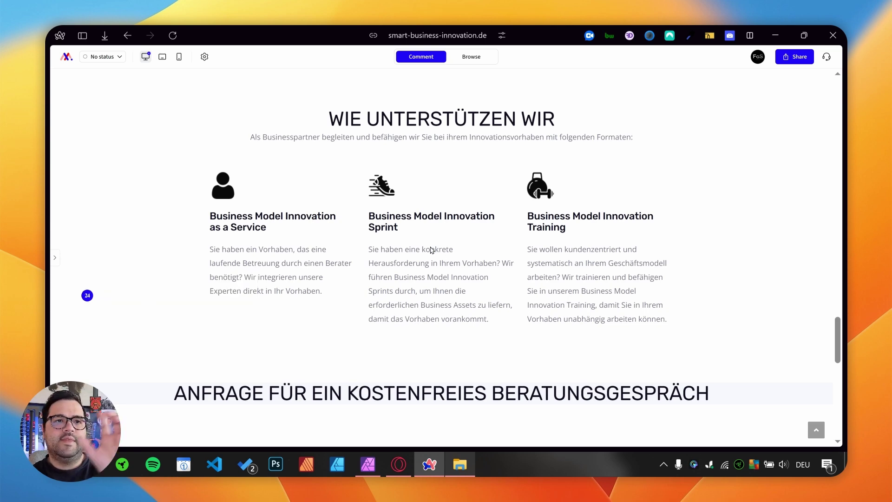
scroll(418, 256, "up", 15)
scroll(389, 281, "up", 5)
scroll(389, 281, "down", 6)
scroll(213, 264, "down", 5)
scroll(213, 263, "down", 10)
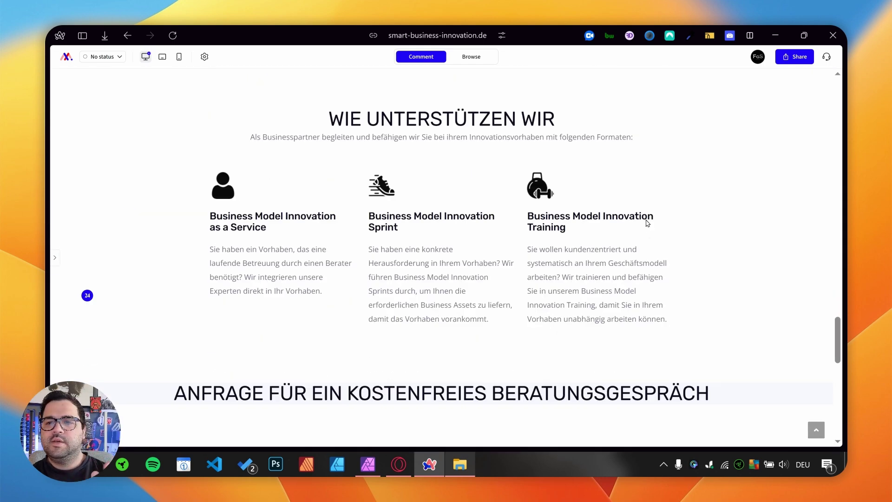
Pin a comment above the Training column, draw arrows at the three Wie unterstützen wir icons and post the text "no consistency"
left_click(662, 179)
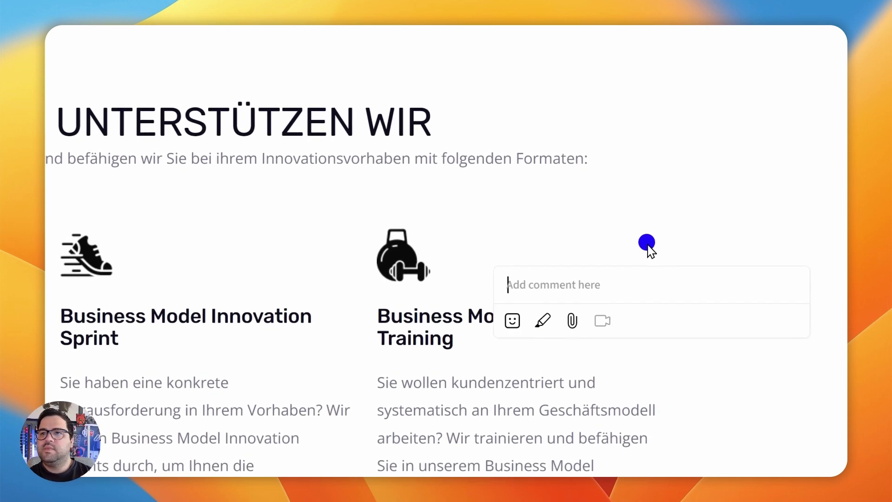
left_click(542, 320)
left_click(602, 285)
left_click_drag(622, 170, 446, 235)
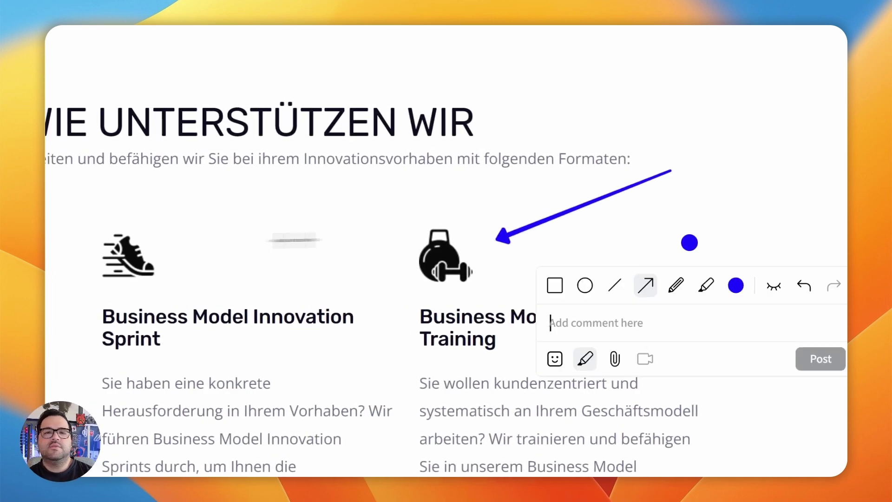
left_click_drag(252, 164, 108, 241)
left_click_drag(333, 180, 267, 235)
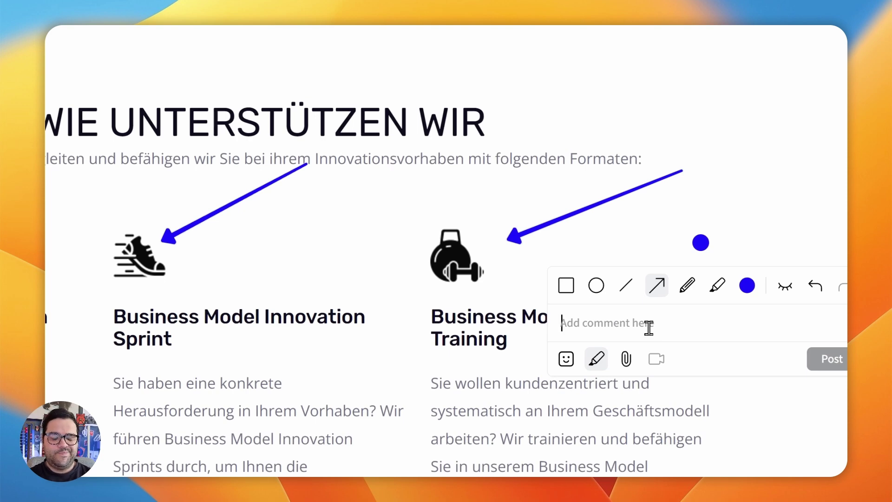
type("no consistency")
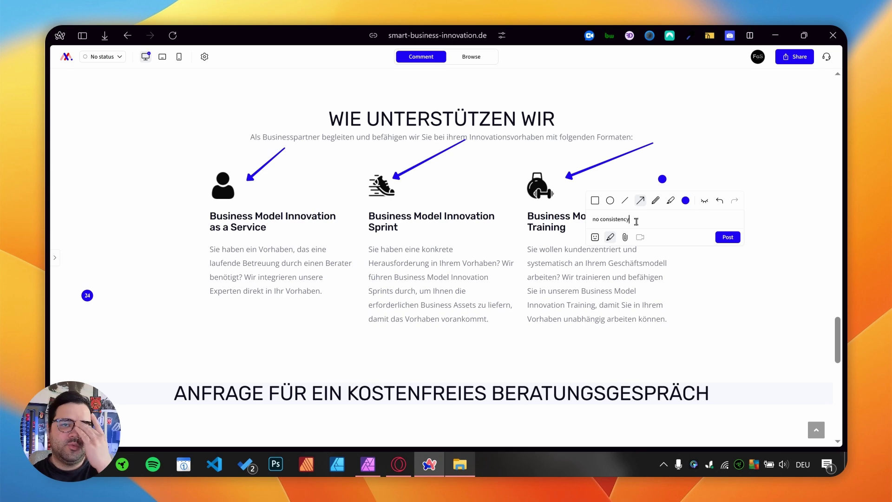
key("Return")
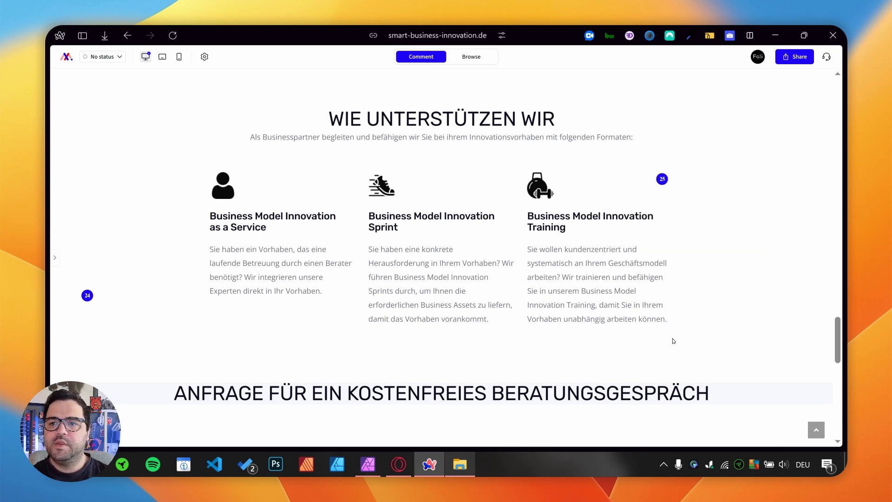
Pin a comment below the Training paragraph, draw two arrows at the gaps between the text columns and post "too tight gaps"
left_click(673, 340)
left_click(620, 317)
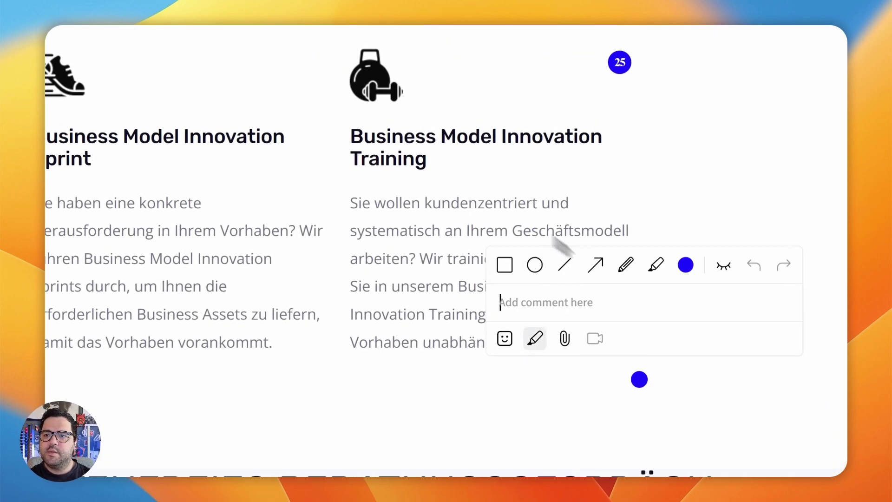
left_click(593, 265)
left_click_drag(491, 435, 341, 321)
left_click_drag(292, 355, 140, 201)
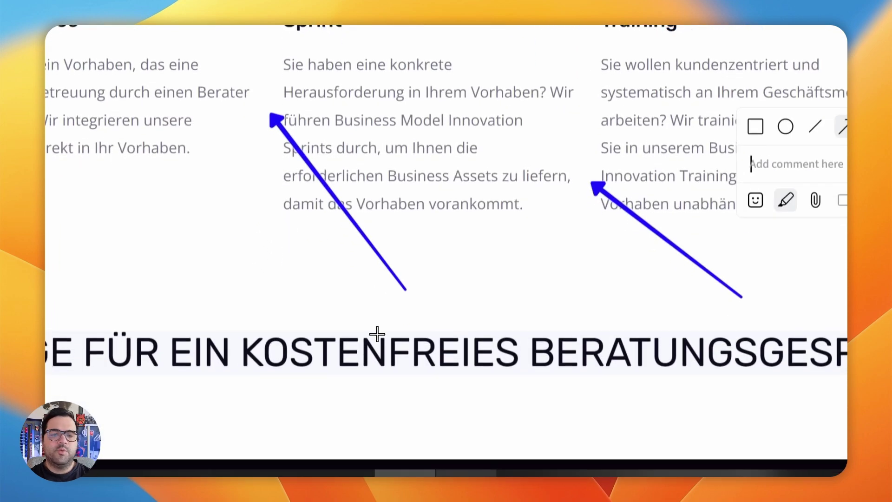
left_click(650, 163)
type("too tight gaps")
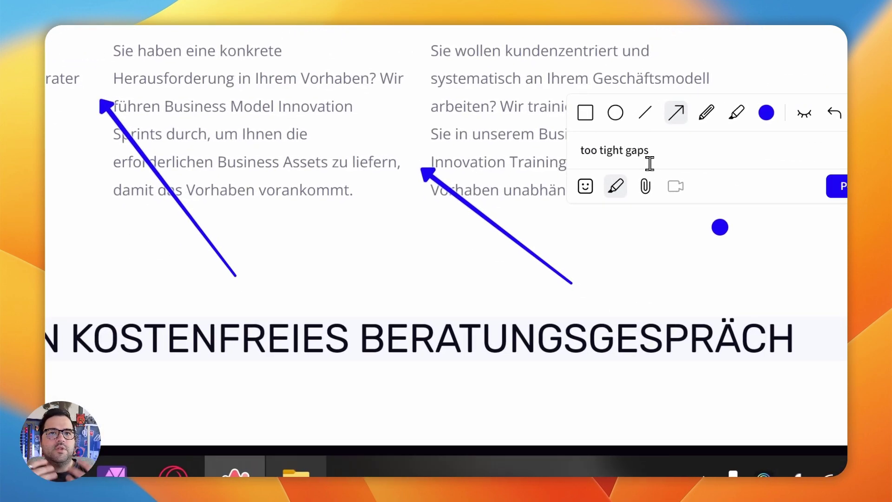
key("Return")
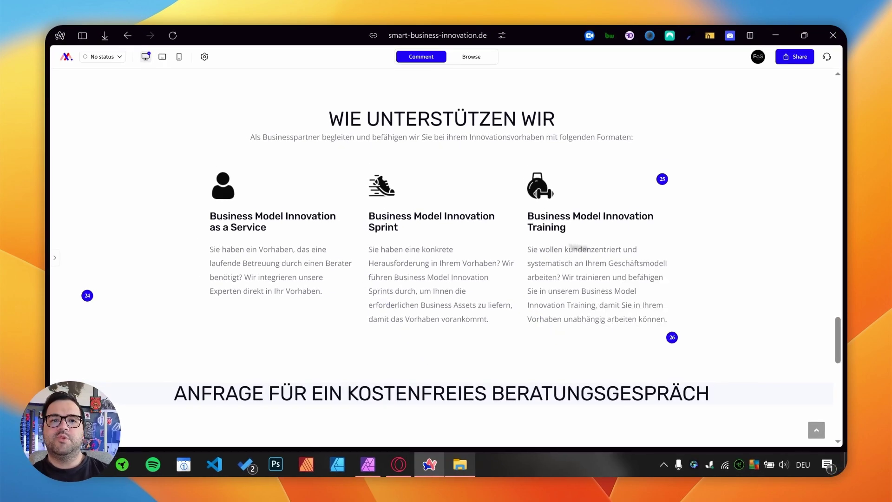
Pin a comment beside the contact form, draw an arrow to the end of the Beratungsgespräch heading and post "too little padding"
scroll(416, 291, "down", 5)
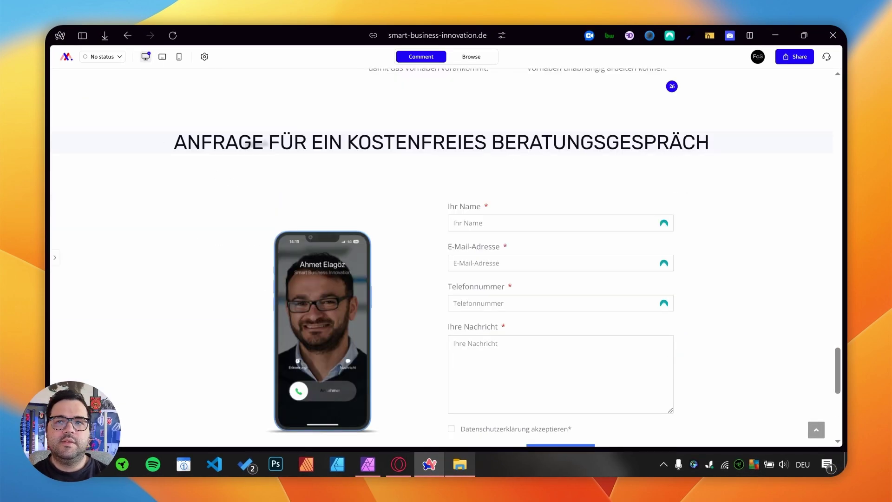
left_click(764, 213)
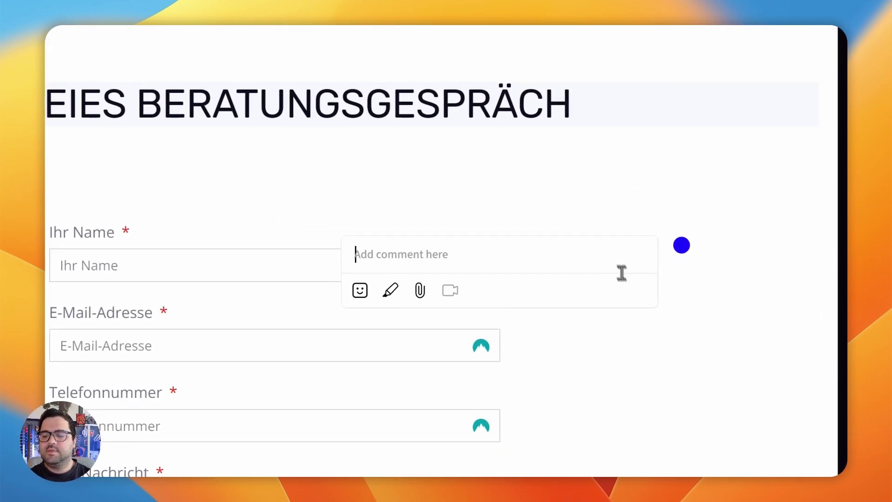
left_click(390, 290)
left_click(450, 216)
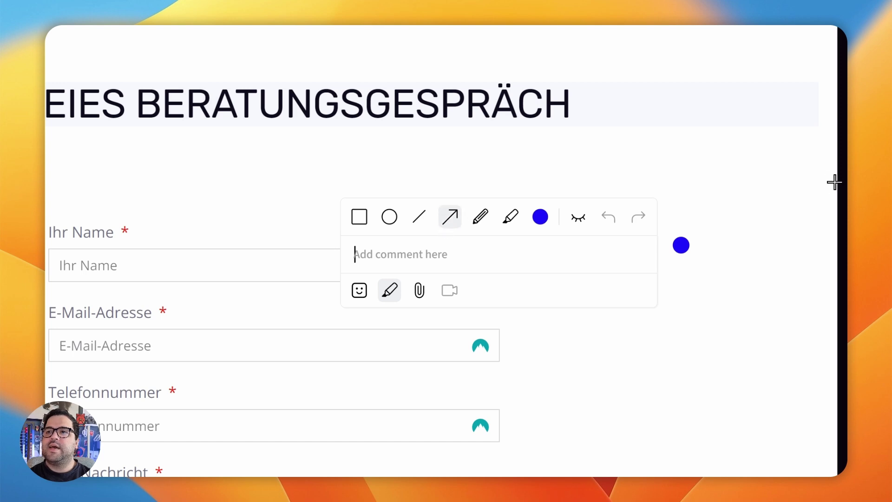
left_click_drag(803, 195, 605, 117)
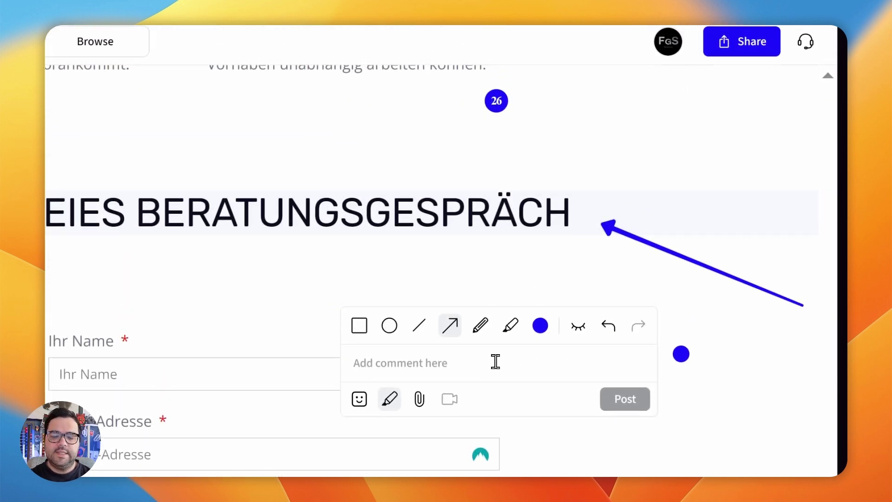
type("too lit")
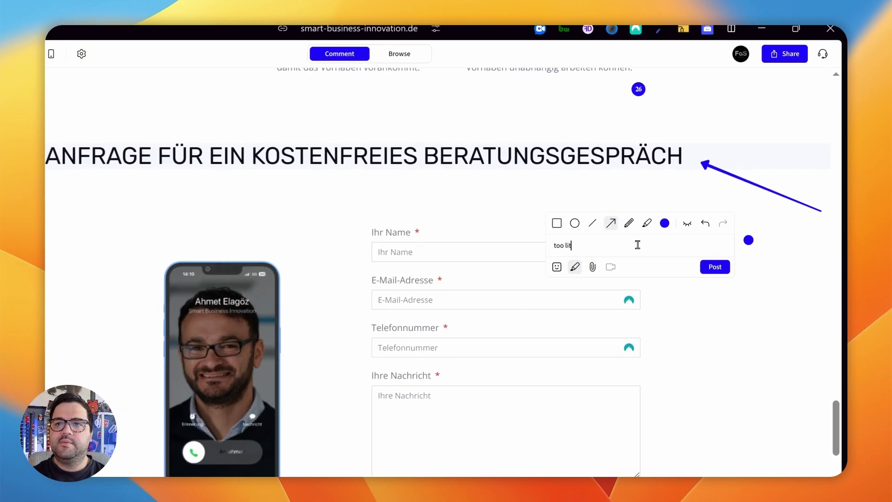
type("tle padding")
key("Return")
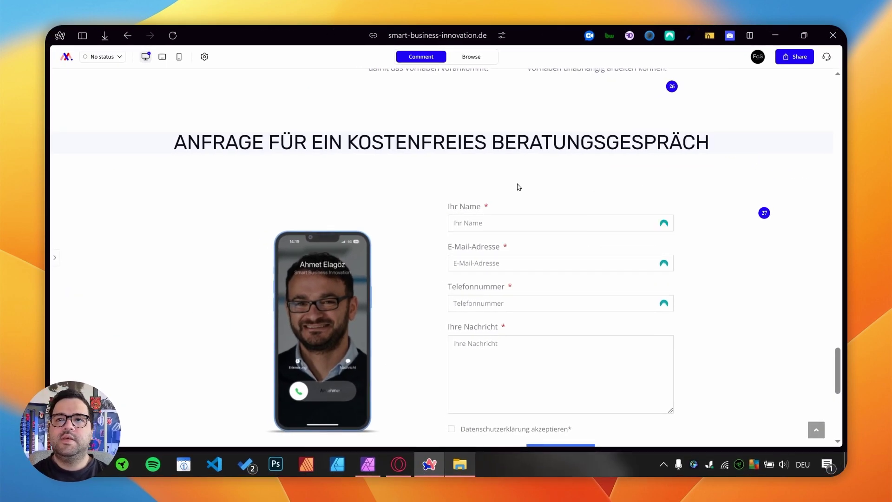
Pin a comment left of the phone image, draw an arrow up to the heading band and post "no transition between the sections"
left_click(89, 216)
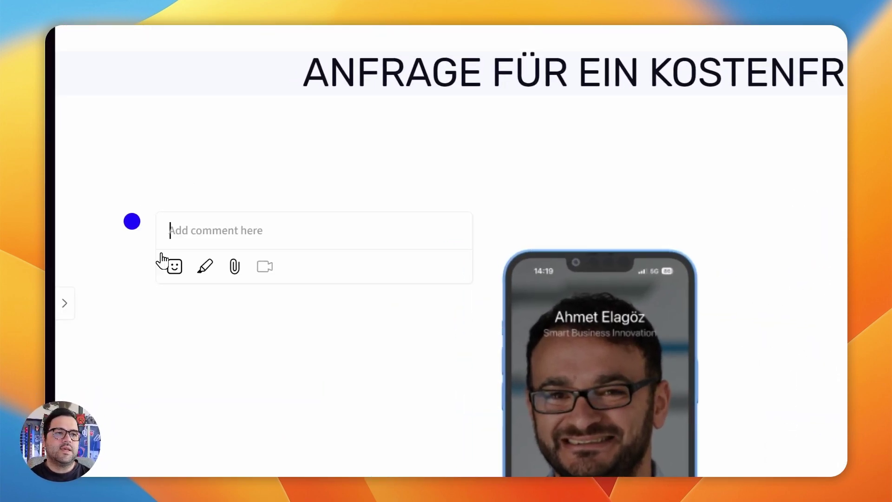
left_click(205, 267)
left_click_drag(140, 445, 242, 242)
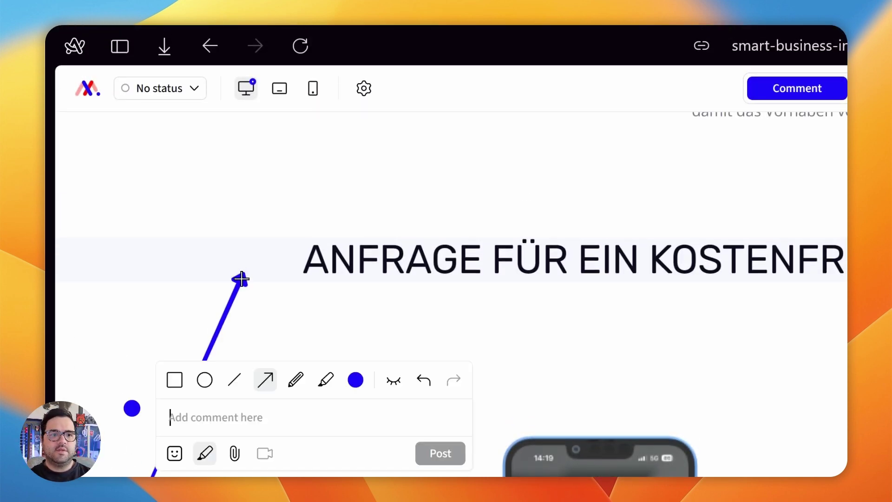
type("no transiti")
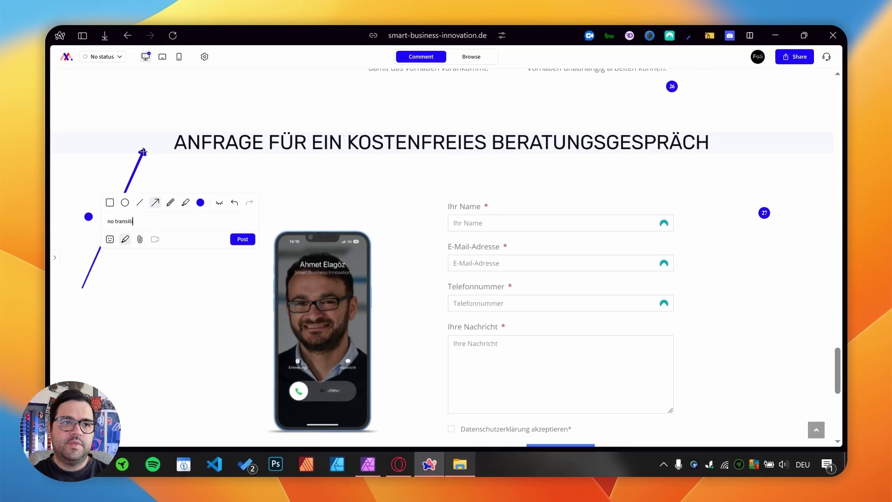
type("on")
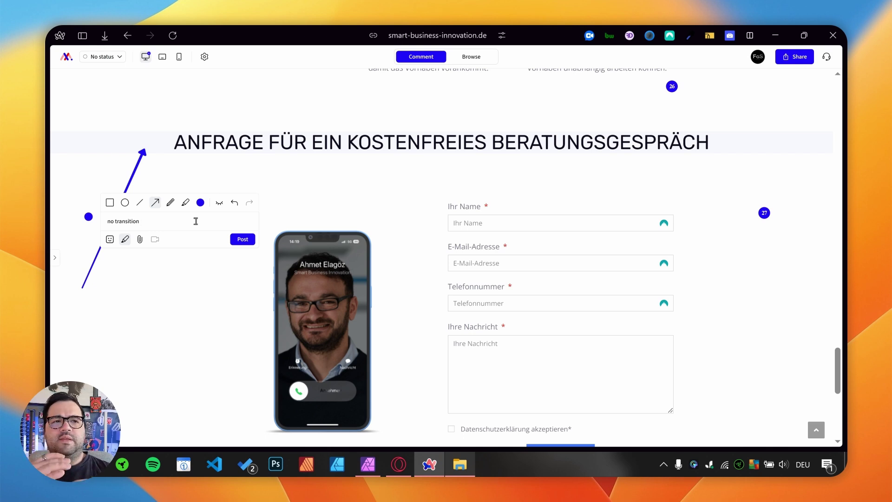
type("between the sections")
key("Return")
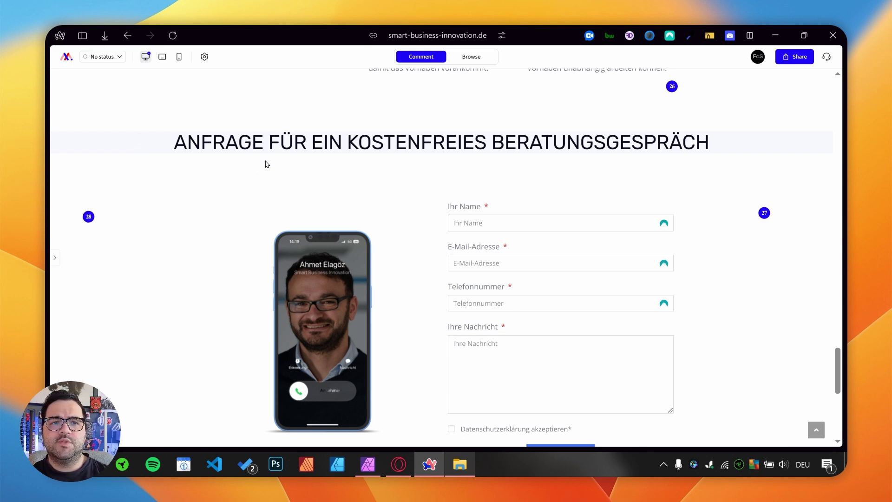
Pin a comment beside the middle of the phone image and post the text "mockup?"
scroll(266, 165, "down", 1)
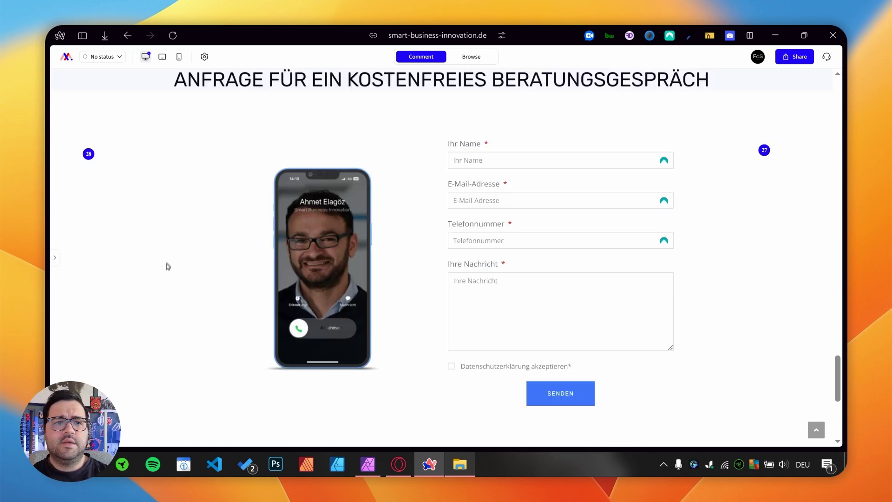
left_click(168, 261)
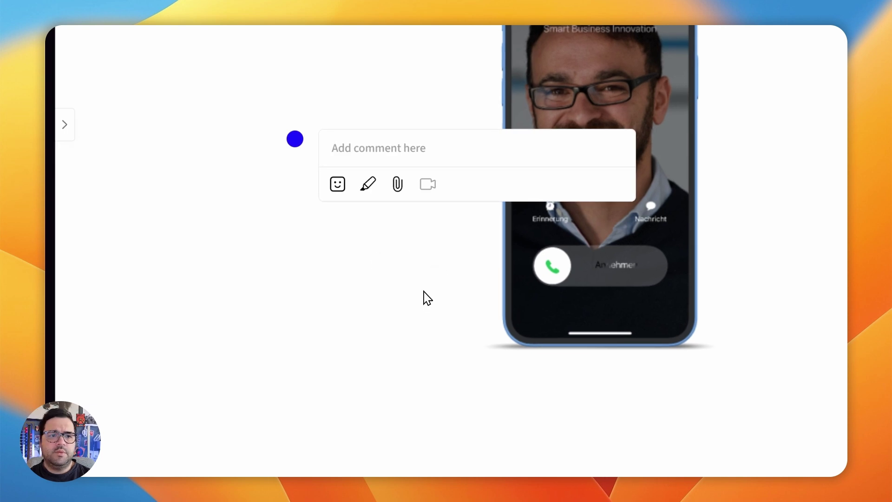
type("mockup")
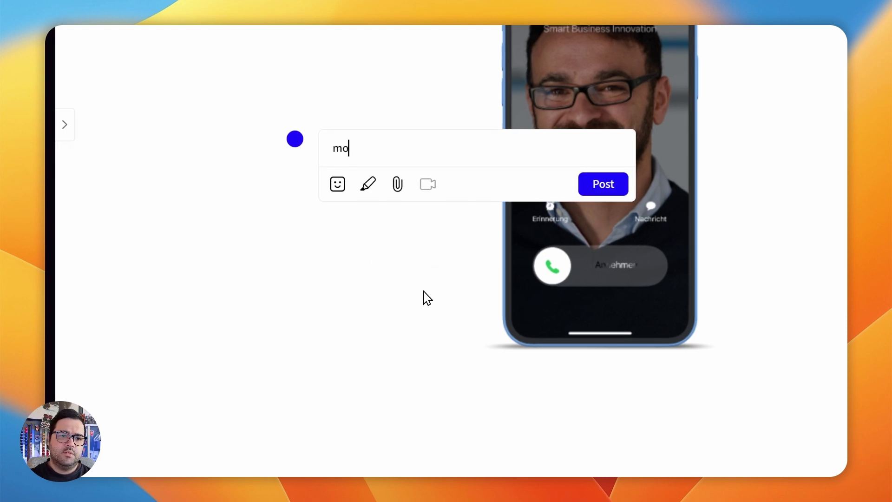
type("?")
key("Return")
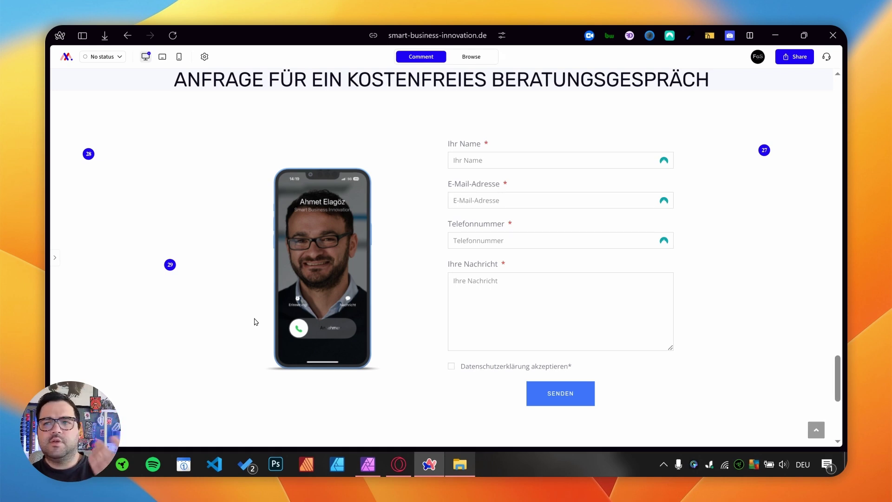
Examine the footer and review the page with its pinned comments from the hero through the Gemeinsames Verständnis section
scroll(271, 327, "down", 3)
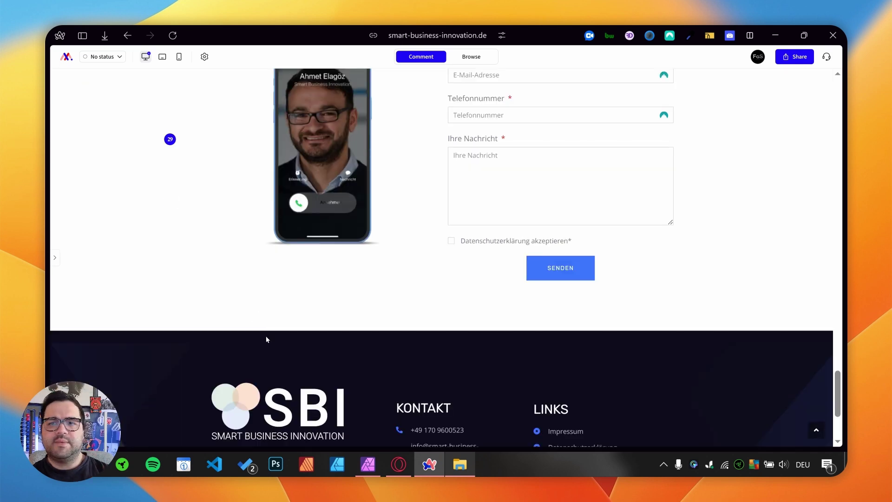
scroll(277, 333, "down", 3)
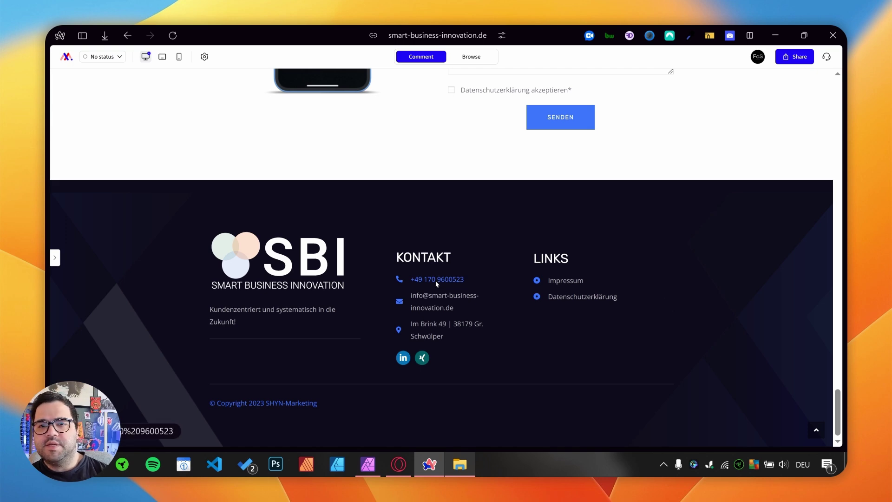
scroll(462, 364, "up", 3)
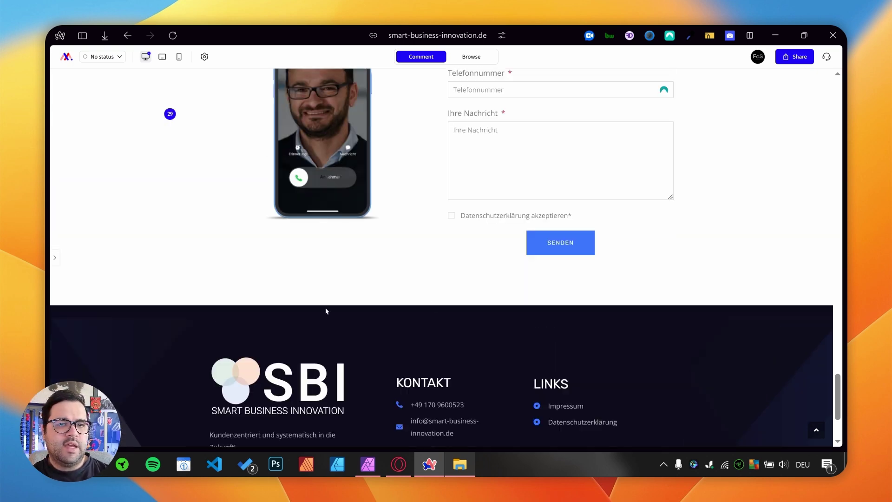
scroll(332, 302, "up", 6)
scroll(331, 307, "up", 10)
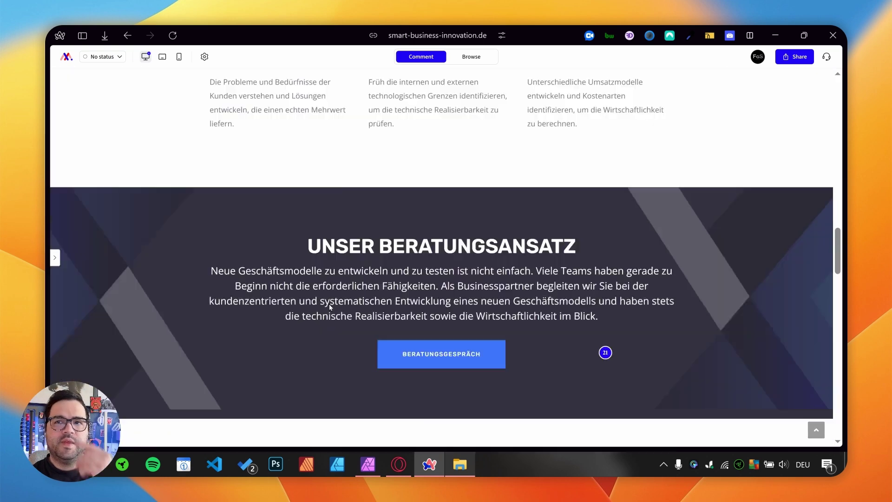
scroll(331, 307, "up", 10)
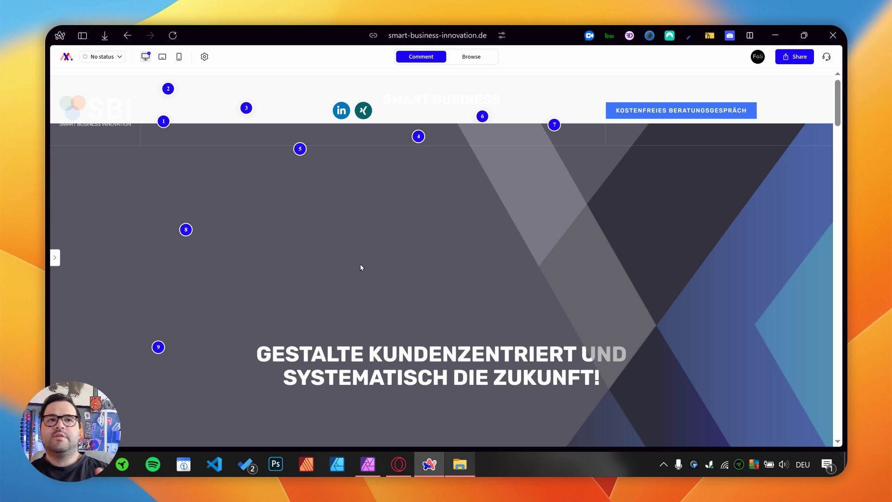
scroll(360, 266, "down", 8)
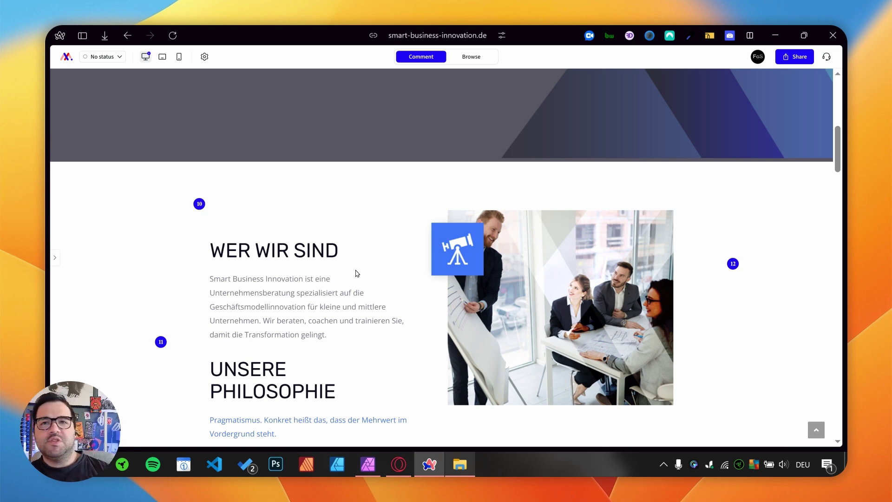
scroll(357, 273, "down", 10)
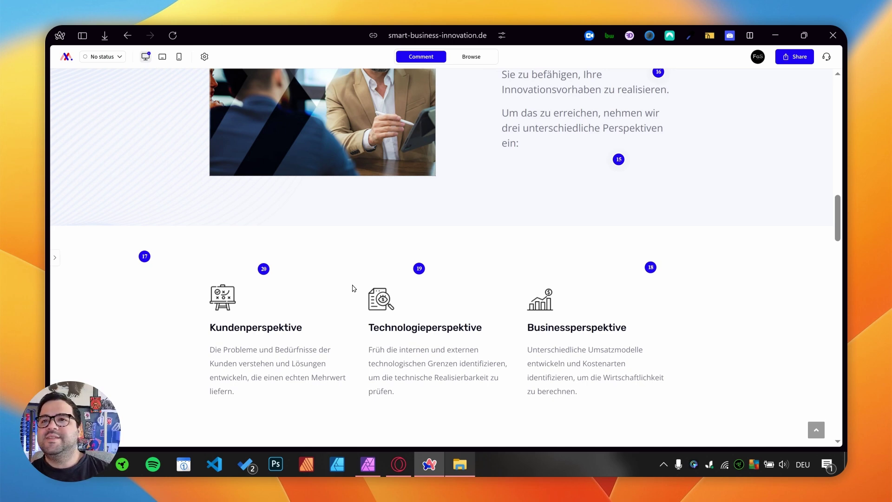
scroll(354, 288, "down", 5)
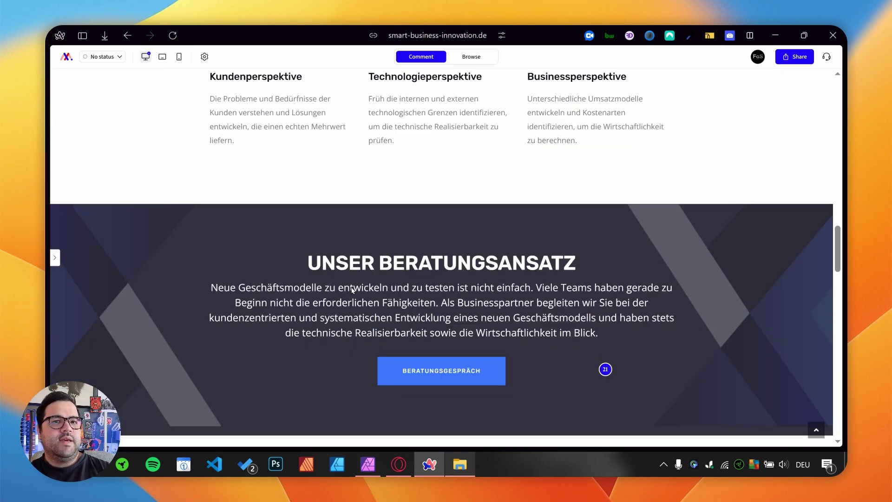
scroll(351, 289, "down", 1)
scroll(351, 290, "down", 2)
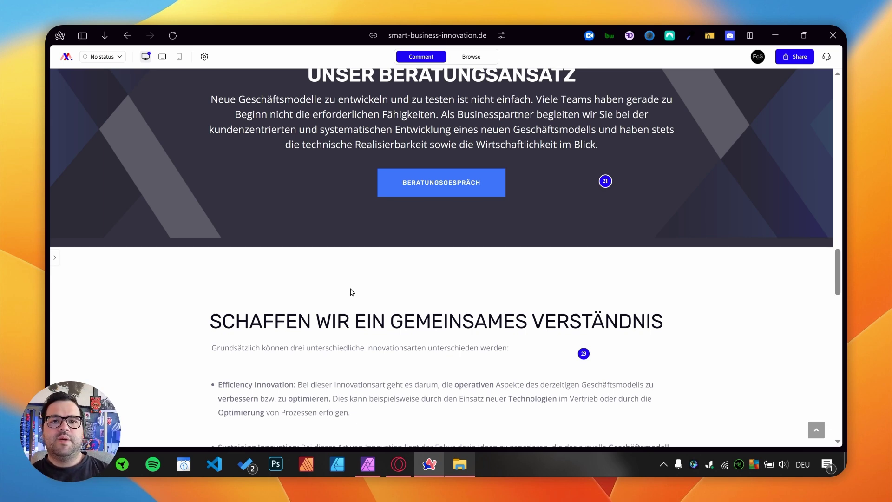
scroll(352, 292, "down", 3)
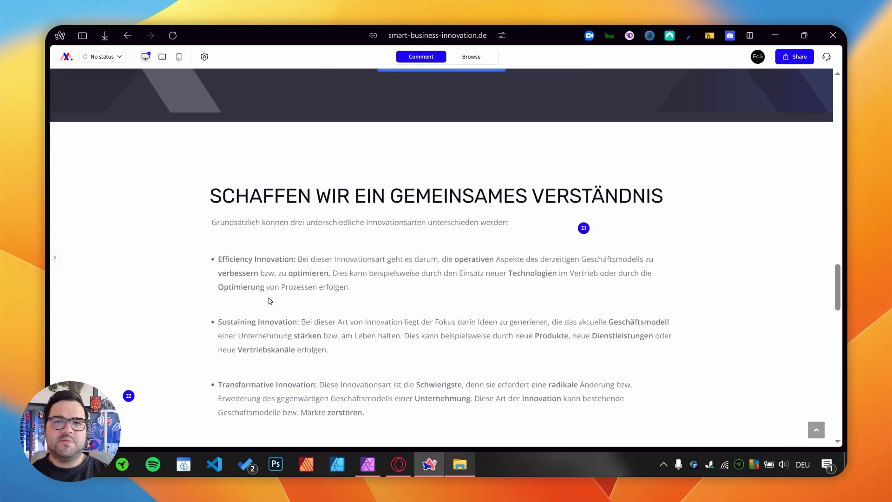
scroll(270, 301, "up", 3)
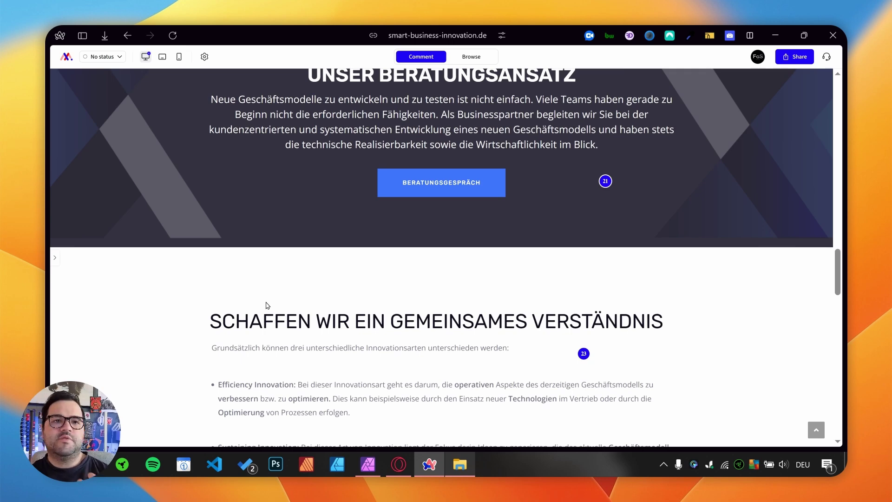
Review the remaining page sections and their pinned comments from Gemeinsames Verständnis down to the footer, then return up to the hero
scroll(267, 305, "down", 3)
scroll(265, 306, "down", 6)
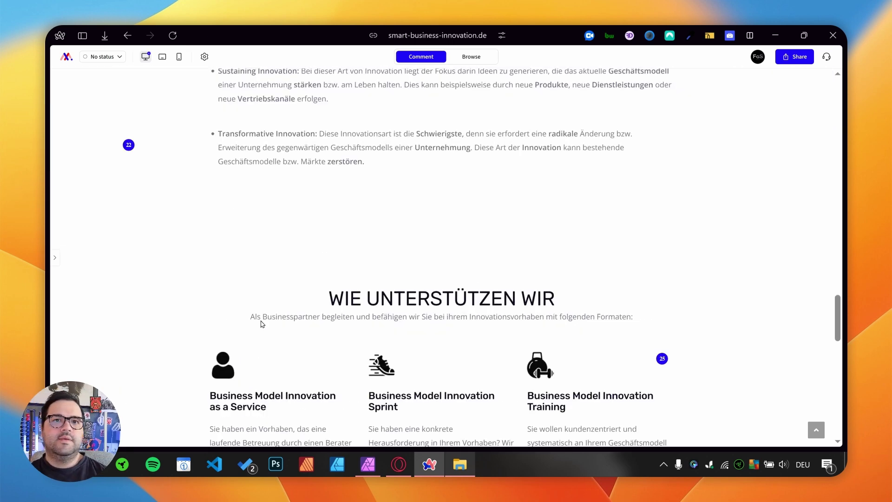
scroll(262, 324, "down", 3)
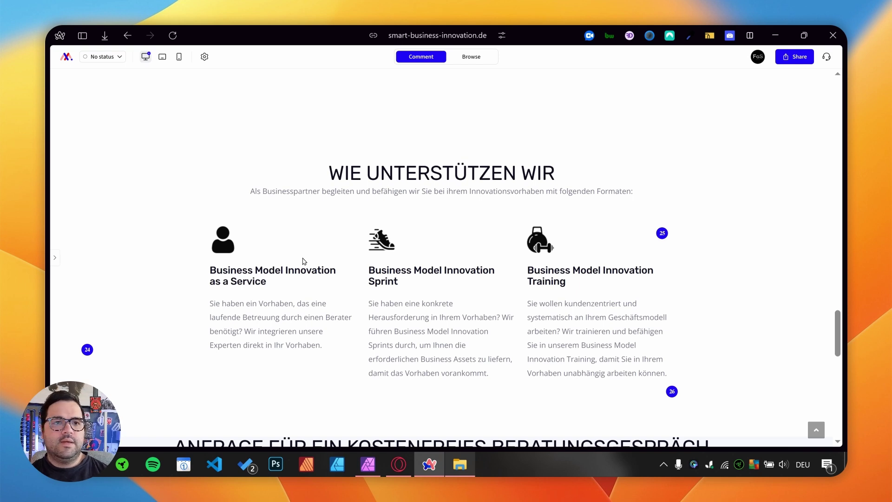
scroll(304, 263, "down", 3)
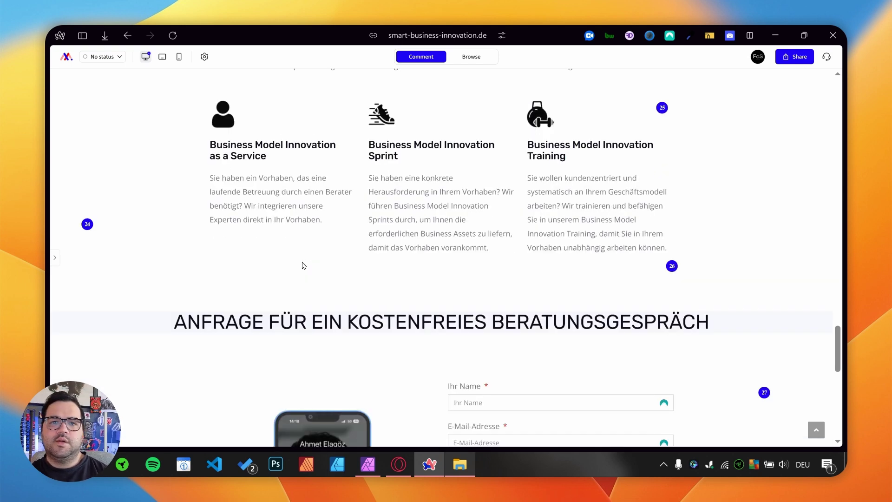
scroll(303, 264, "down", 4)
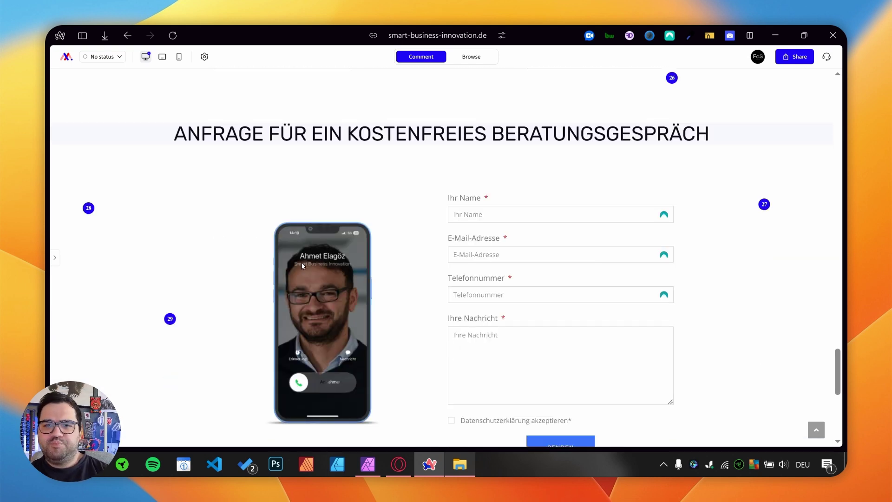
scroll(302, 265, "down", 3)
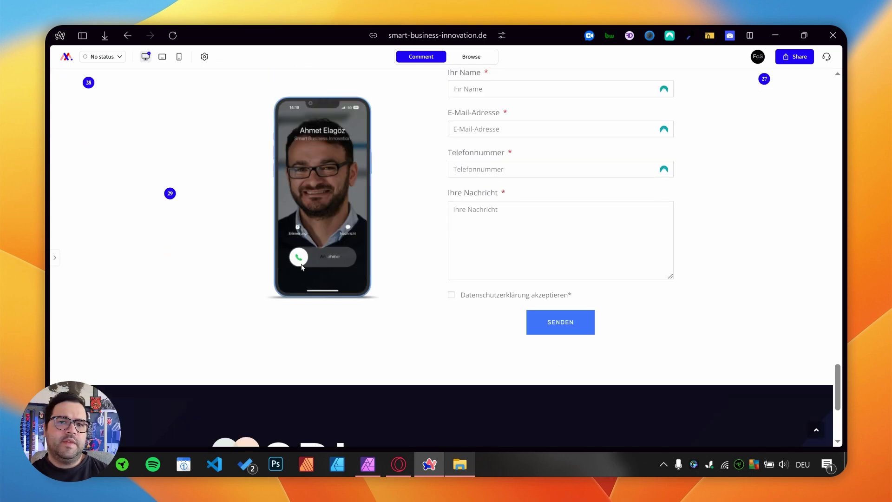
scroll(302, 265, "down", 3)
scroll(338, 314, "up", 15)
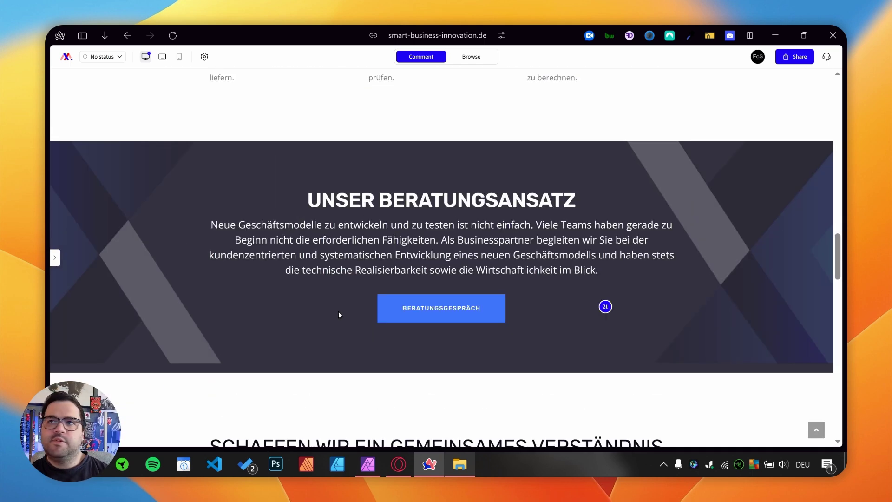
scroll(338, 315, "up", 10)
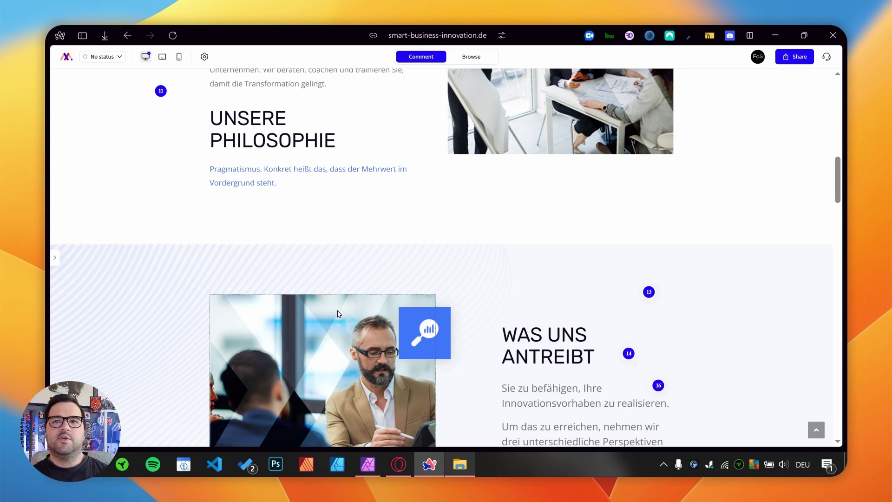
scroll(339, 314, "up", 10)
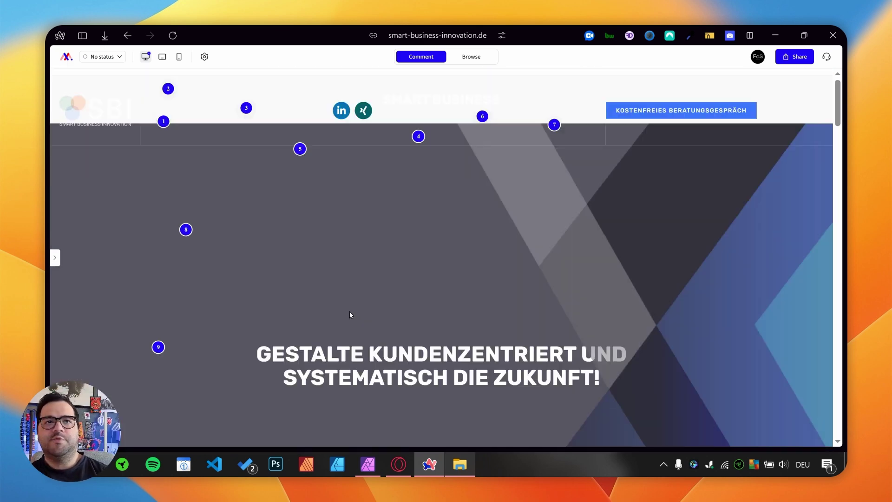